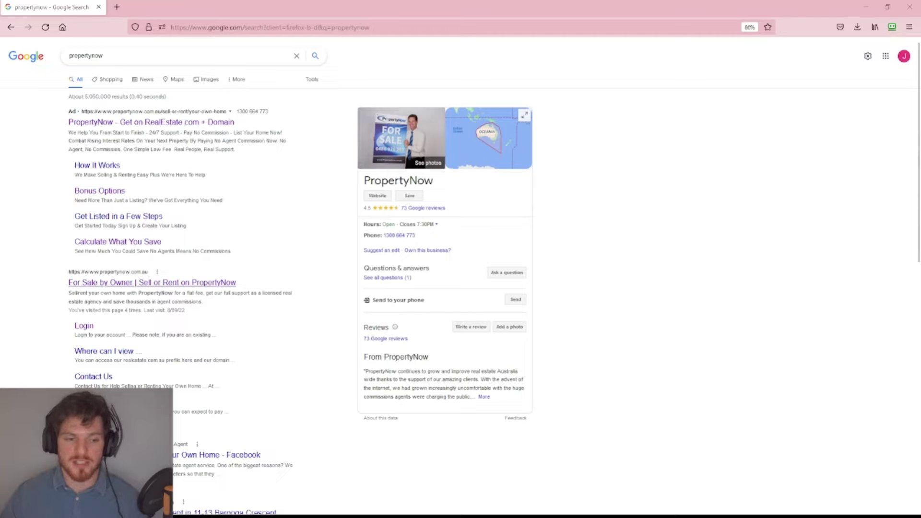
Open the PropertyNow website from the Google results for 'propertynow'.
{"action": "left_click", "coordinate": [124, 284]}
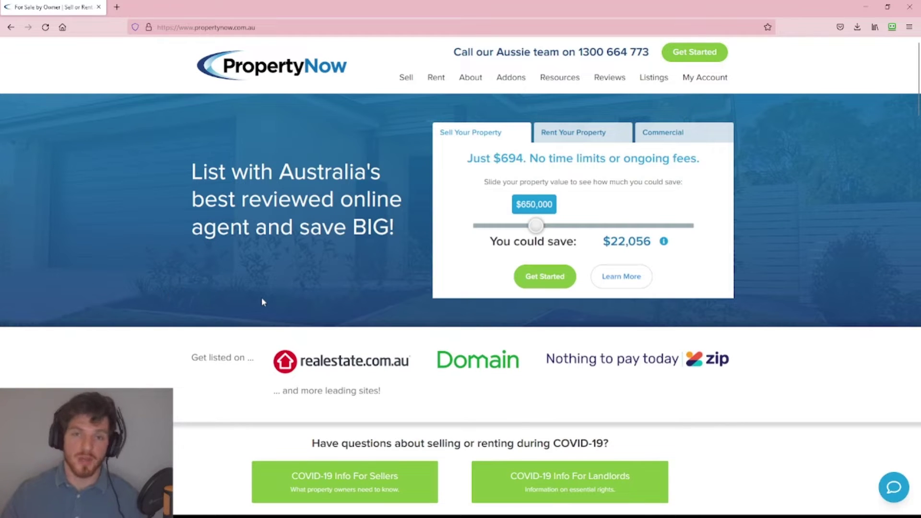
Sign in to the PropertyNow account with Google from My Account.
{"action": "left_click", "coordinate": [700, 79]}
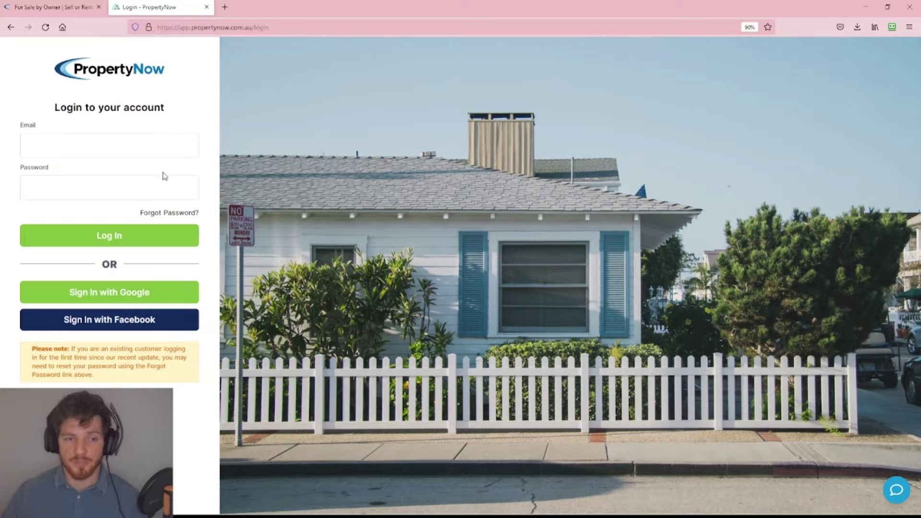
{"action": "left_click", "coordinate": [109, 297]}
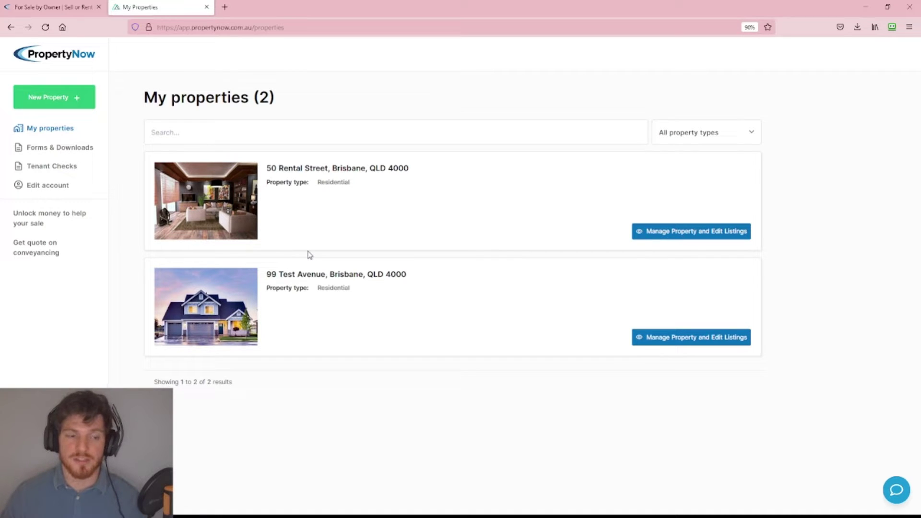
Go to the Tenant Checks section, which shows no existing checks.
{"action": "left_click", "coordinate": [41, 168]}
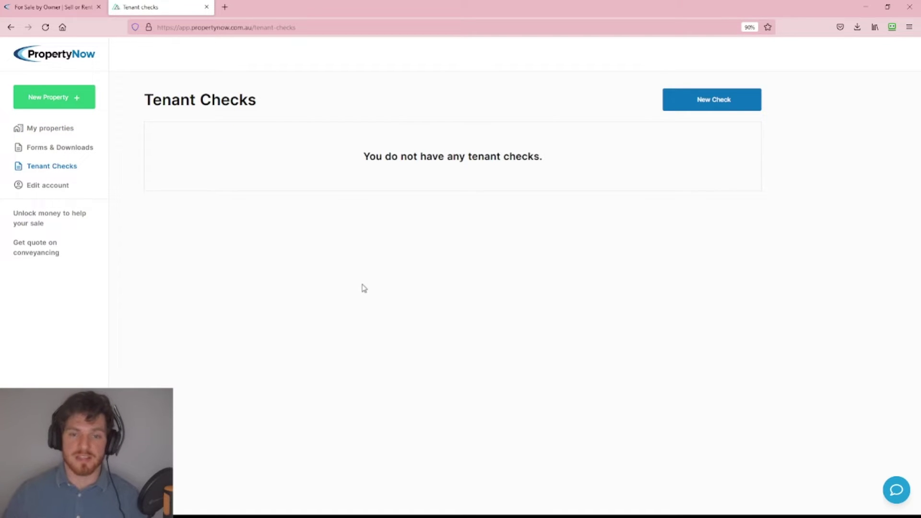
{"action": "left_click_drag", "start_coordinate": [358, 166], "coordinate": [559, 166]}
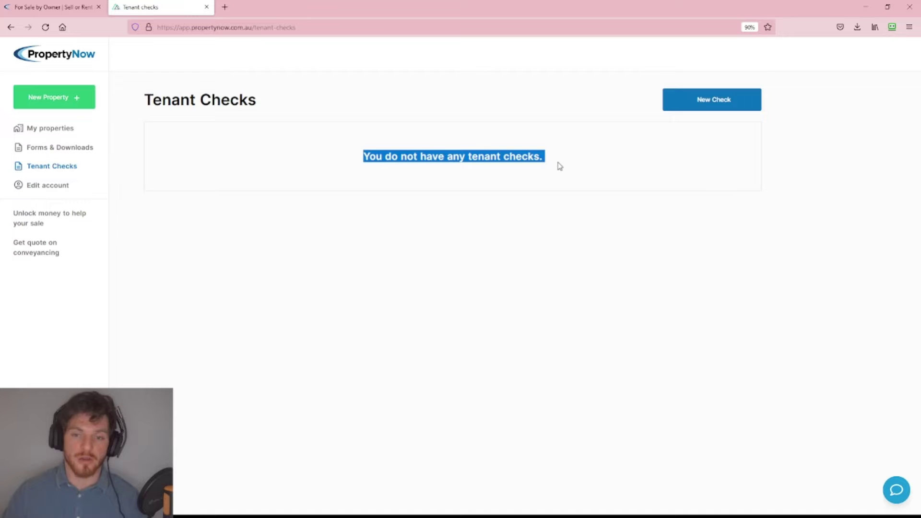
{"action": "left_click", "coordinate": [536, 213]}
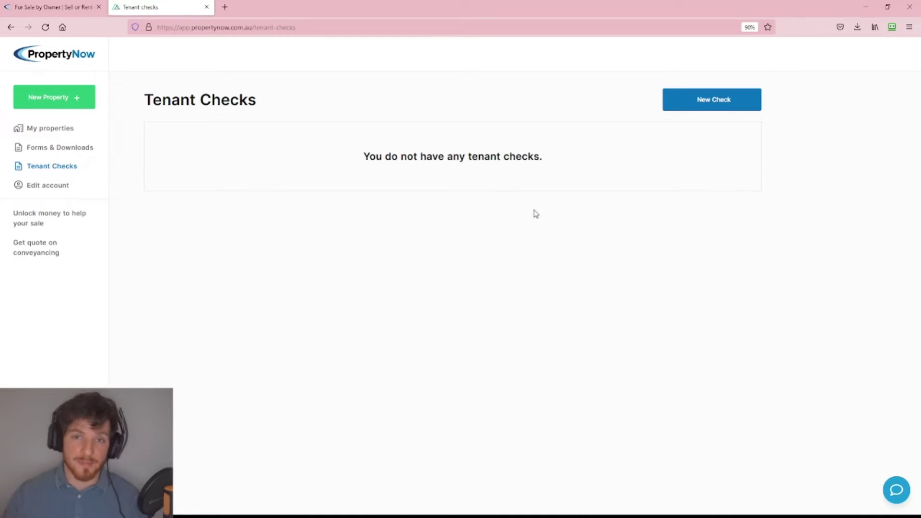
Start a new tenant check for the Brisbane rental property with check type Both.
{"action": "left_click", "coordinate": [709, 111]}
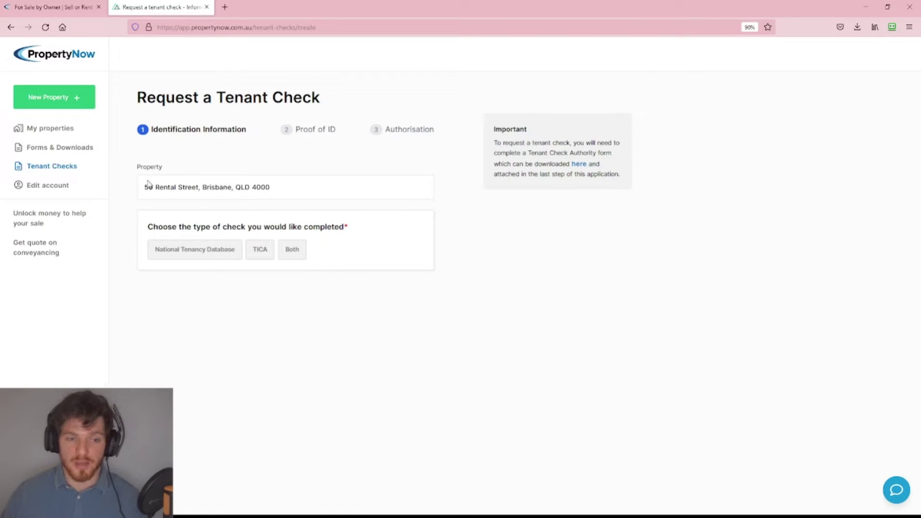
{"action": "left_click_drag", "start_coordinate": [143, 187], "coordinate": [271, 188]}
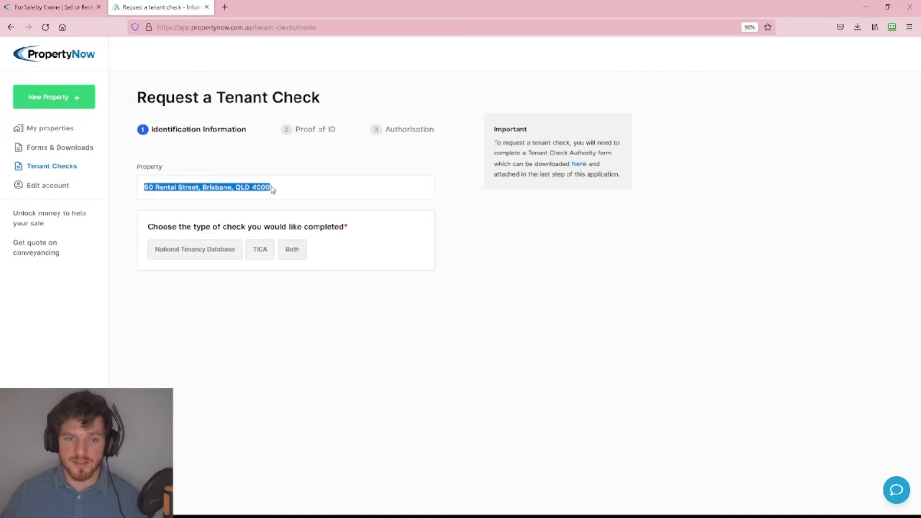
{"action": "left_click", "coordinate": [271, 188]}
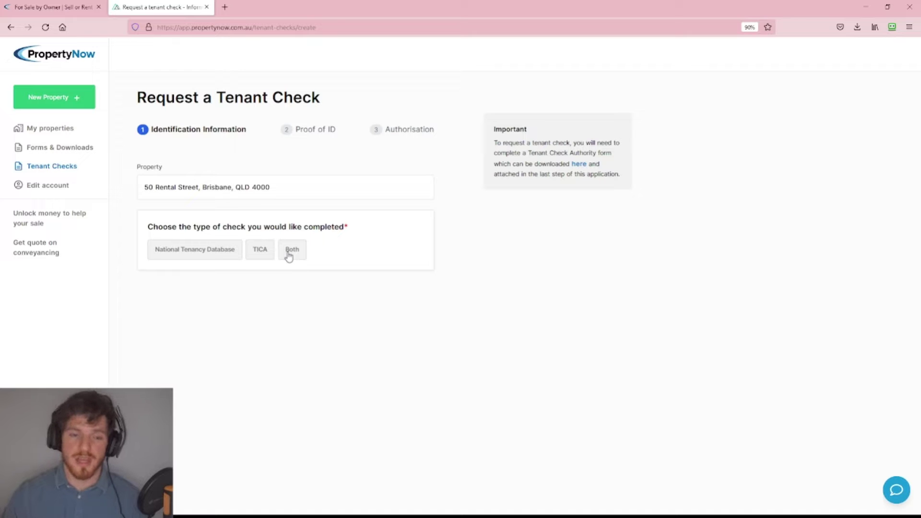
{"action": "left_click", "coordinate": [290, 254]}
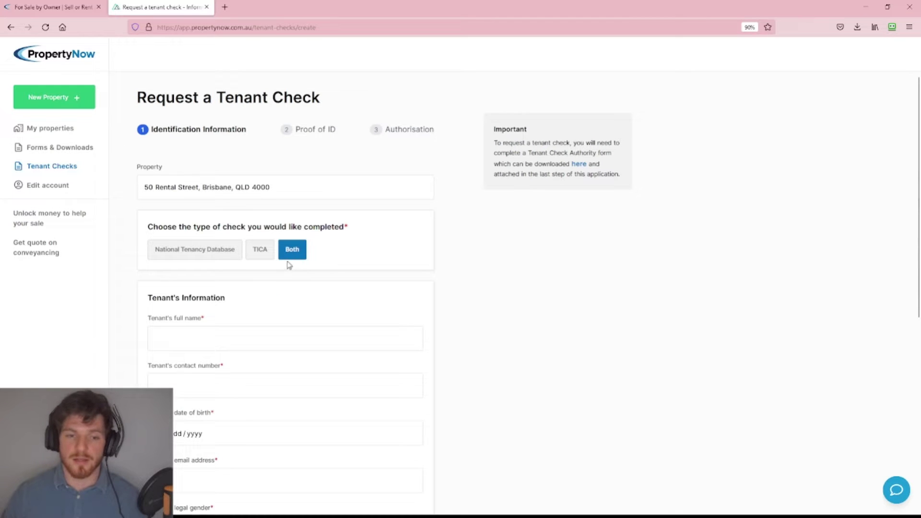
Enter the tenant's full name, contact number, date of birth 12/12/1990 and e-mail address.
{"action": "scroll", "coordinate": [294, 259], "scroll_direction": "down", "scroll_amount": 3}
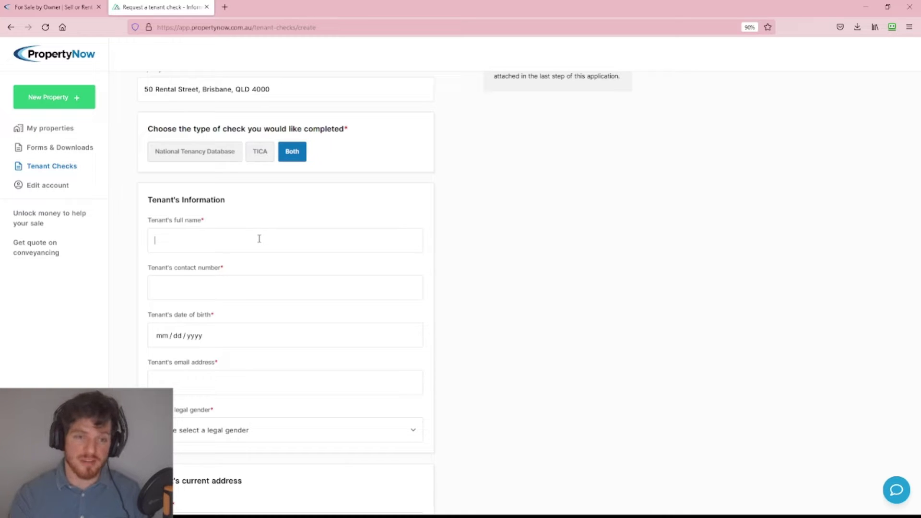
{"action": "type", "text": "John Doe"}
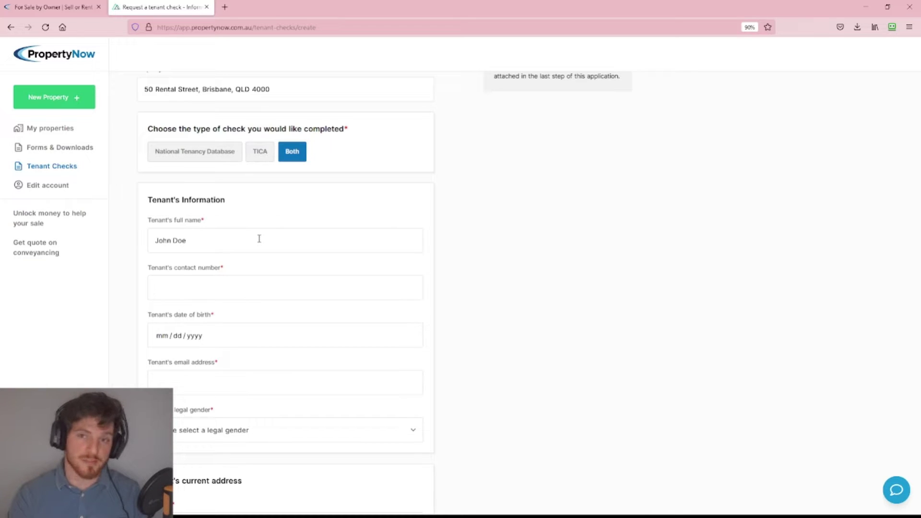
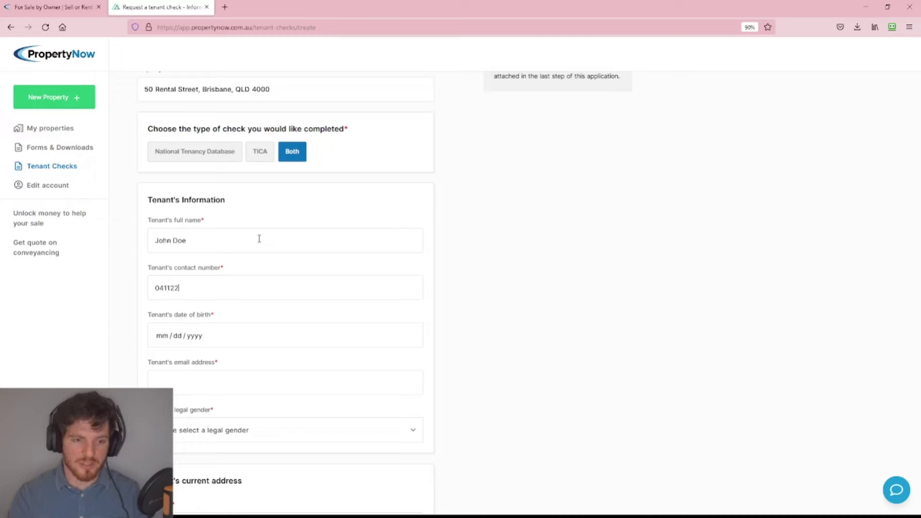
{"action": "key", "text": "Tab"}
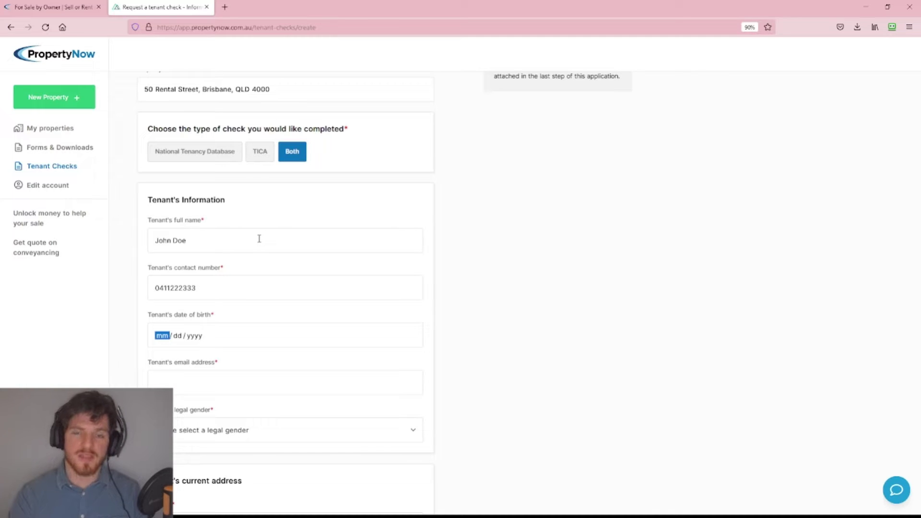
{"action": "type", "text": "12121990"}
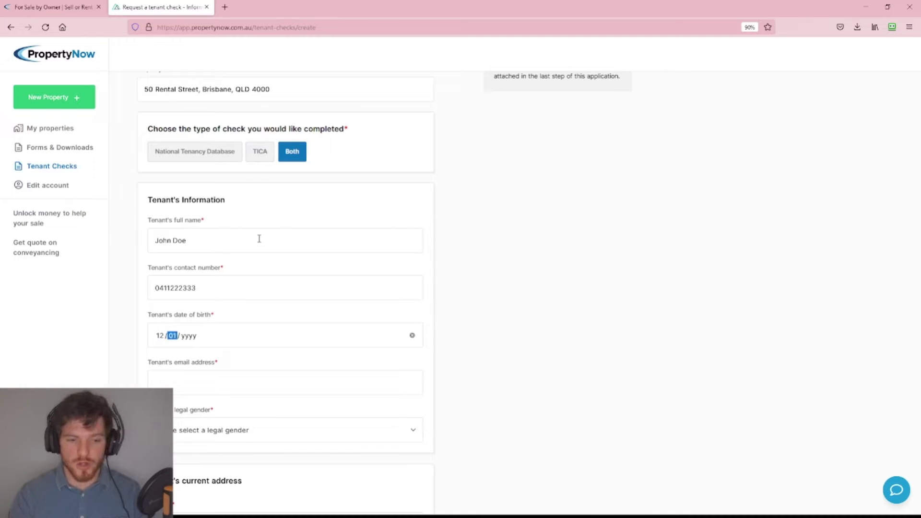
{"action": "key", "text": "Tab"}
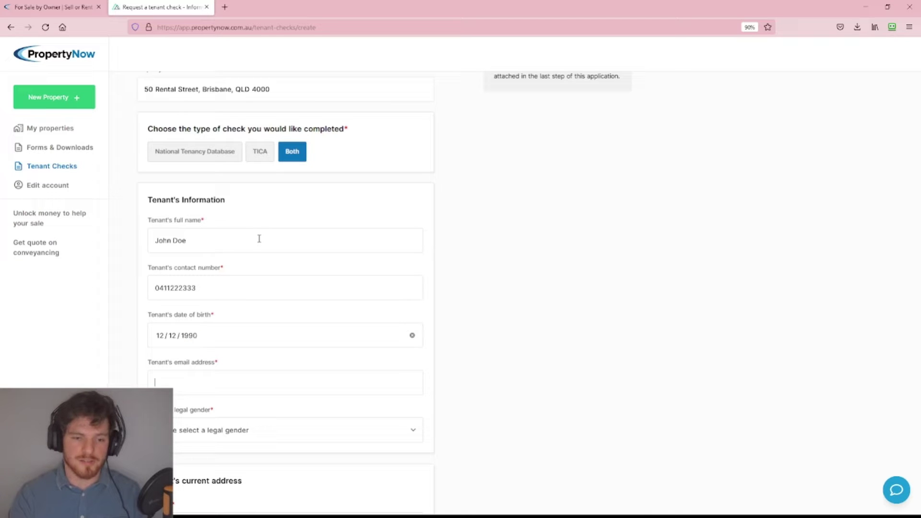
{"action": "scroll", "coordinate": [252, 259], "scroll_direction": "down", "scroll_amount": 1}
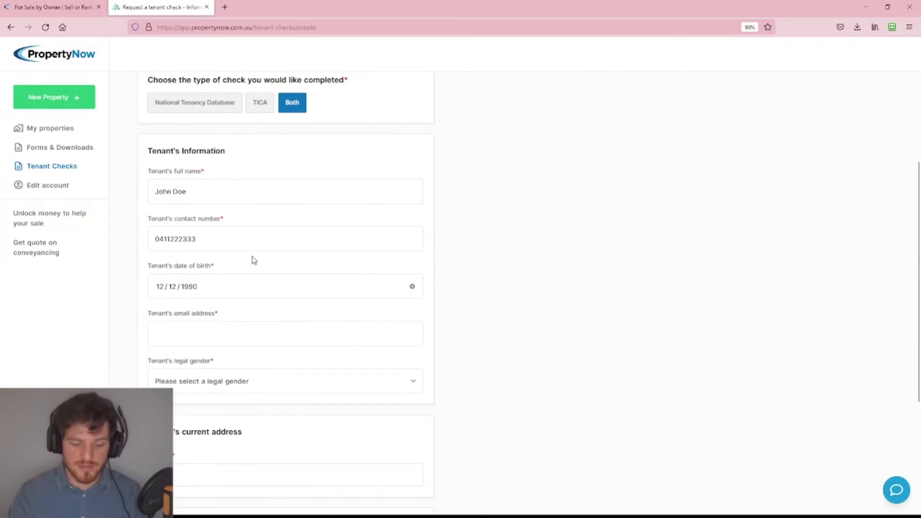
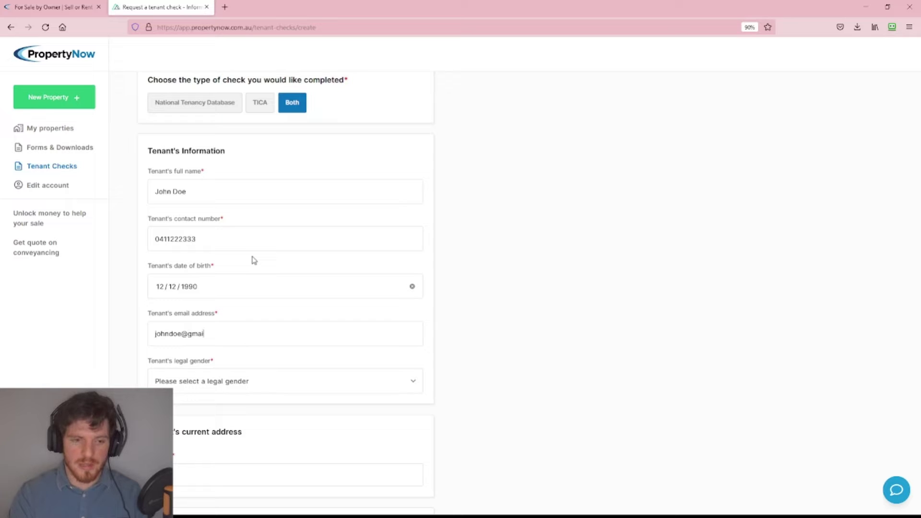
Set the tenant's legal gender to Male and move to the current address field.
{"action": "left_click", "coordinate": [259, 387]}
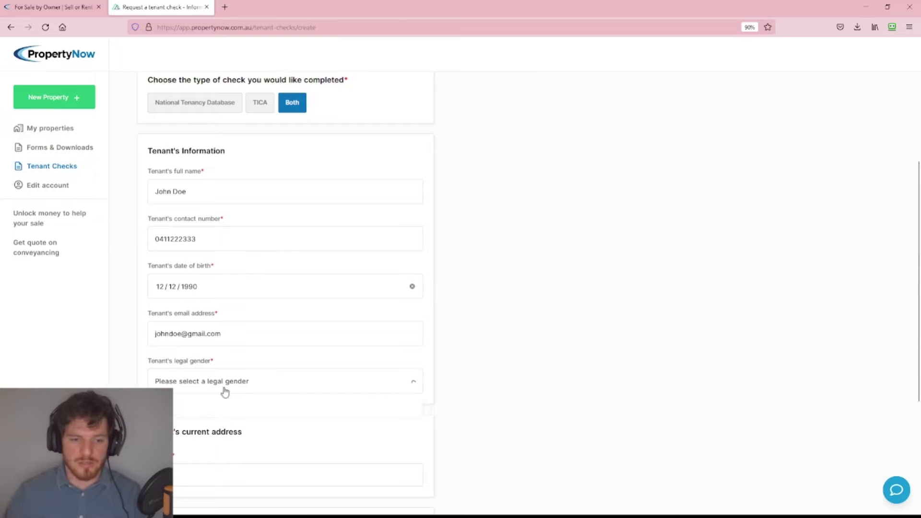
{"action": "left_click", "coordinate": [181, 392]}
{"action": "scroll", "coordinate": [260, 317], "scroll_direction": "down", "scroll_amount": 4}
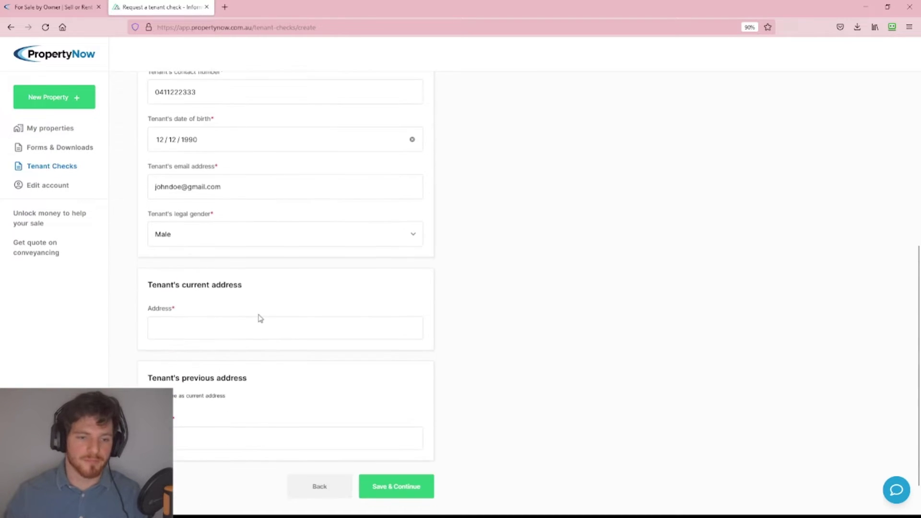
{"action": "left_click", "coordinate": [214, 287]}
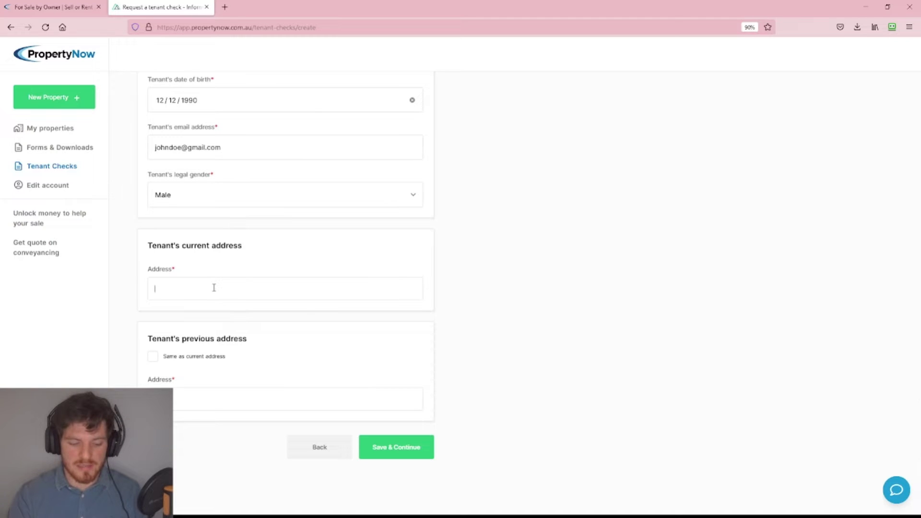
Enter the tenant's current street address and suburb manually.
{"action": "type", "text": "32 tenant check avenue"}
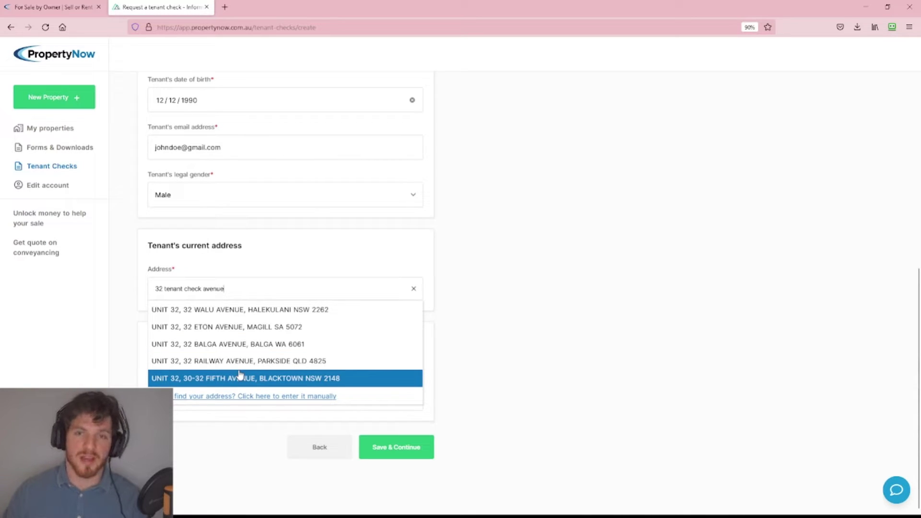
{"action": "left_click", "coordinate": [216, 399]}
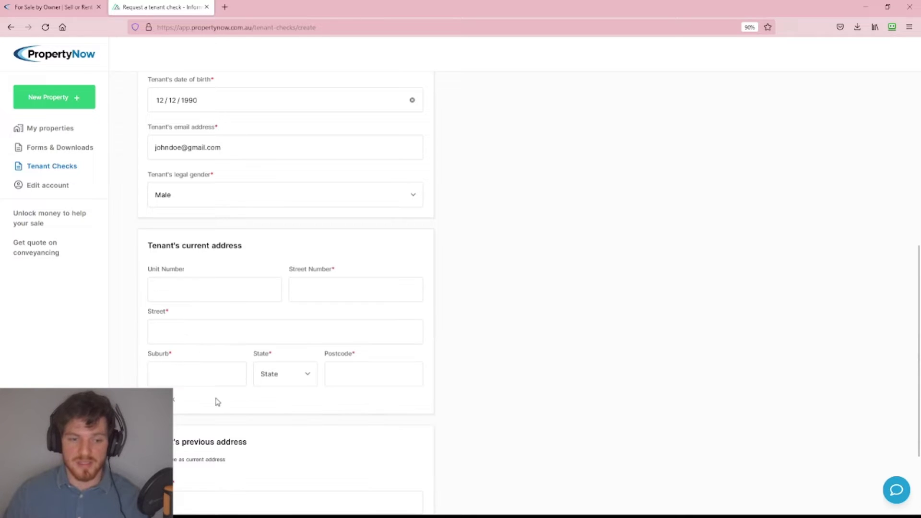
{"action": "left_click", "coordinate": [321, 288]}
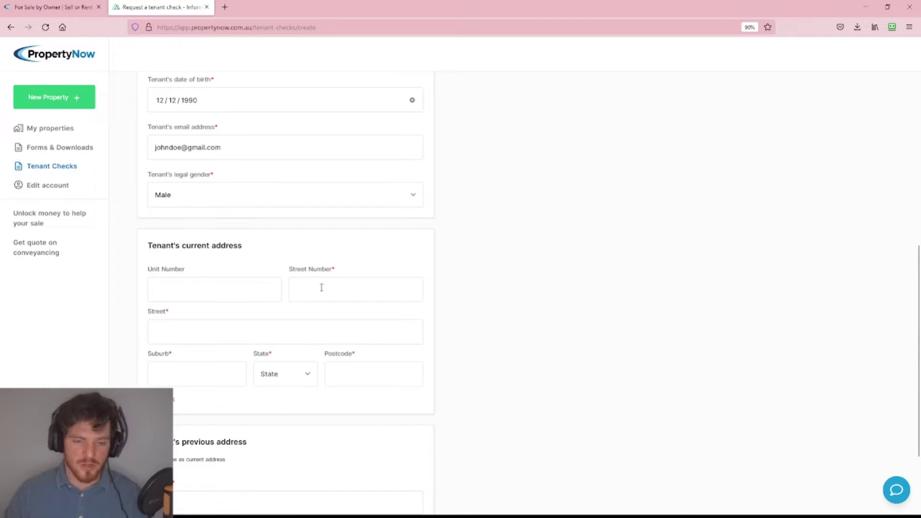
{"action": "type", "text": "32"}
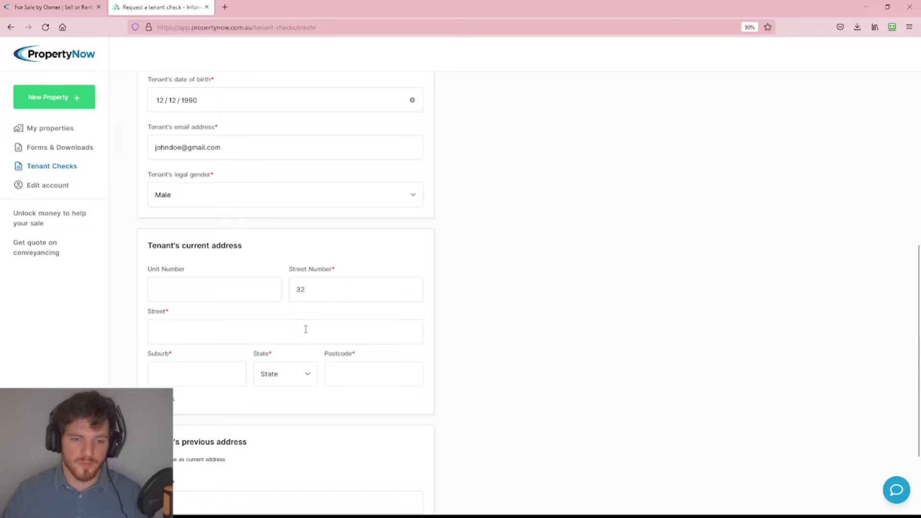
{"action": "type", "text": "Ten"}
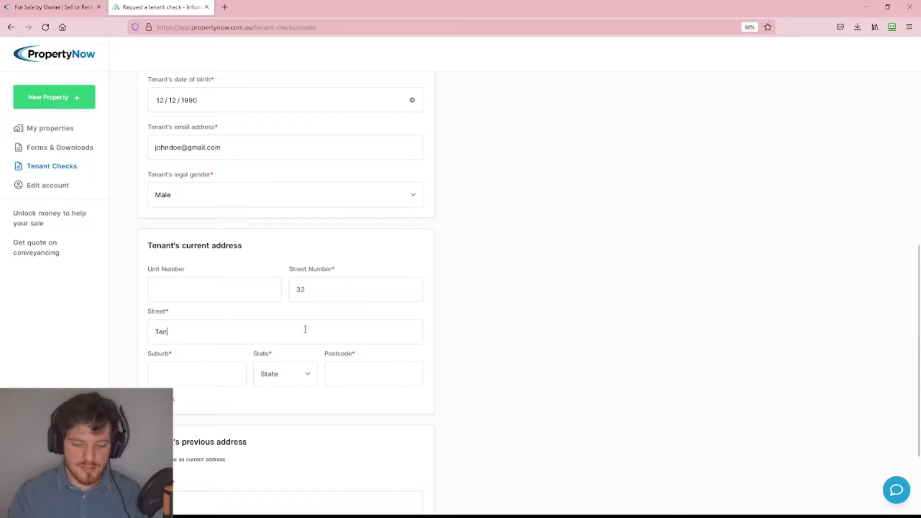
{"action": "type", "text": "ant check avenue"}
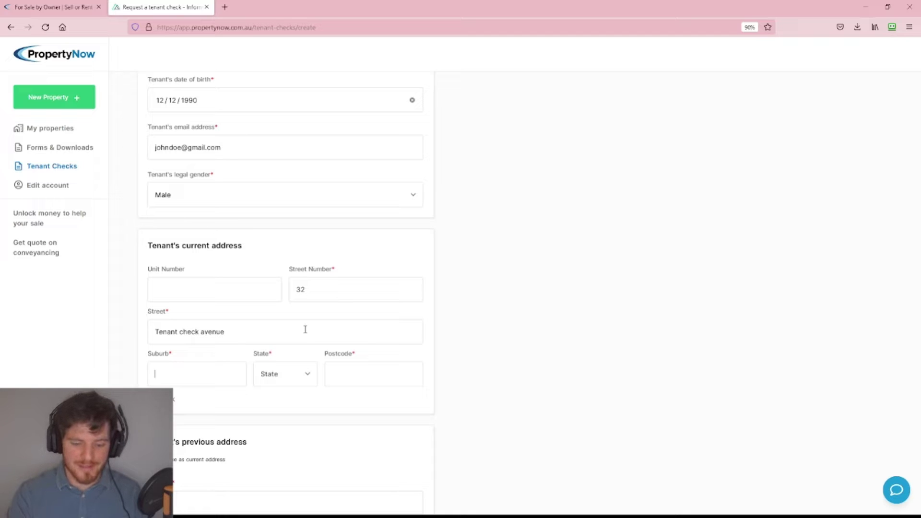
{"action": "type", "text": "brisbane"}
Set the current address postcode to 4000 and state to QLD.
{"action": "key", "text": "Tab"}
{"action": "type", "text": "40"}
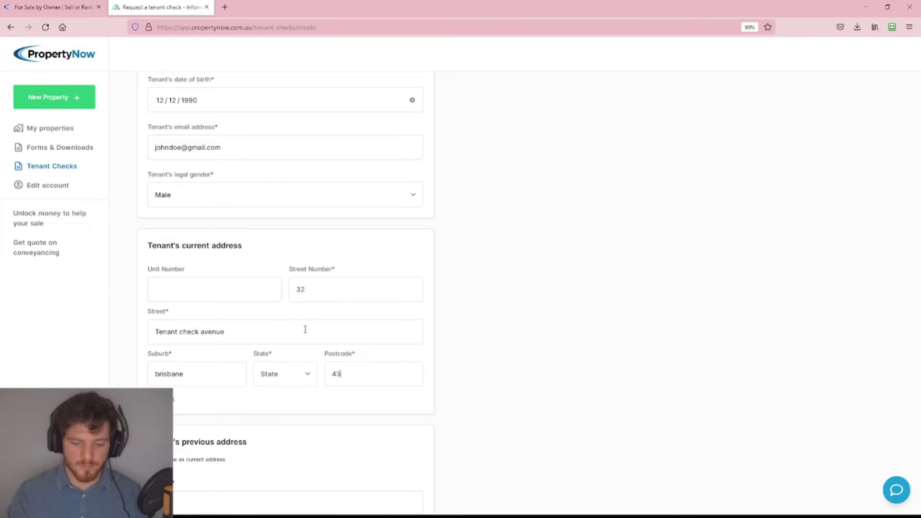
{"action": "key", "text": "BackSpace"}
{"action": "type", "text": "000"}
{"action": "left_click", "coordinate": [294, 375]}
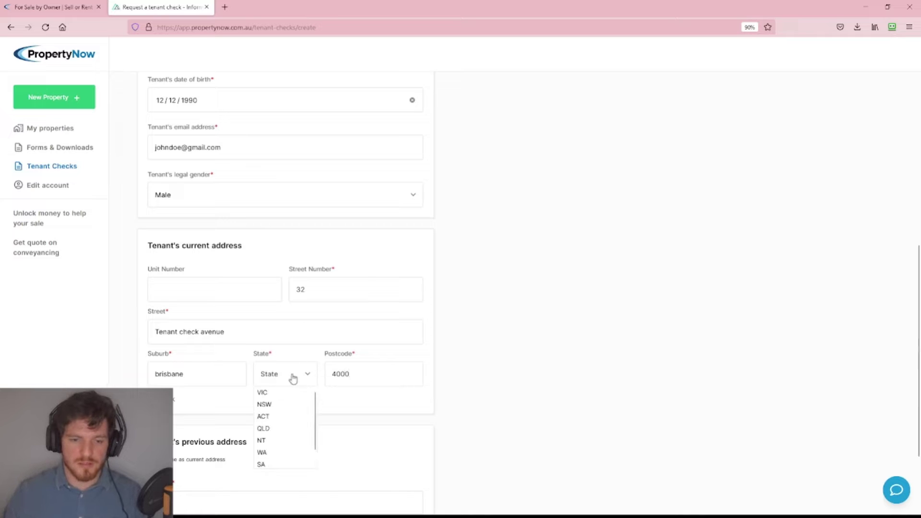
{"action": "left_click", "coordinate": [269, 427]}
{"action": "scroll", "coordinate": [290, 358], "scroll_direction": "down", "scroll_amount": 2}
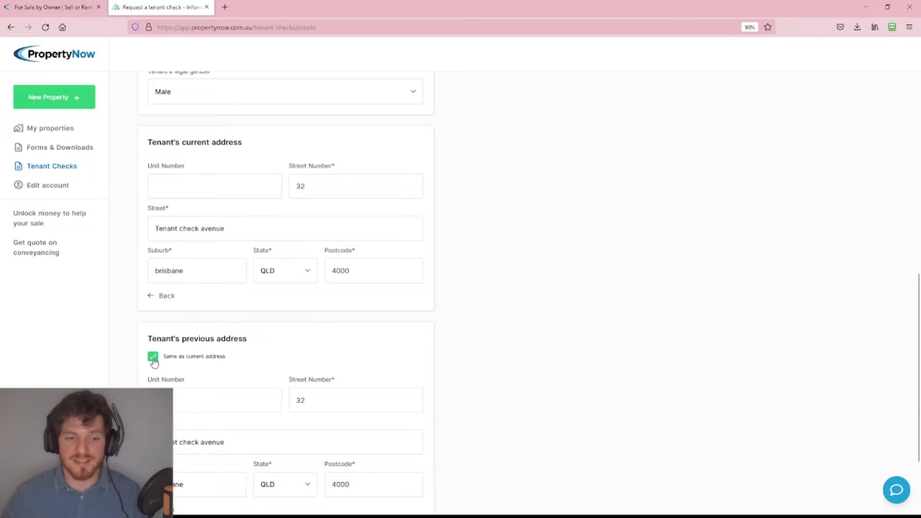
{"action": "scroll", "coordinate": [307, 360], "scroll_direction": "down", "scroll_amount": 3}
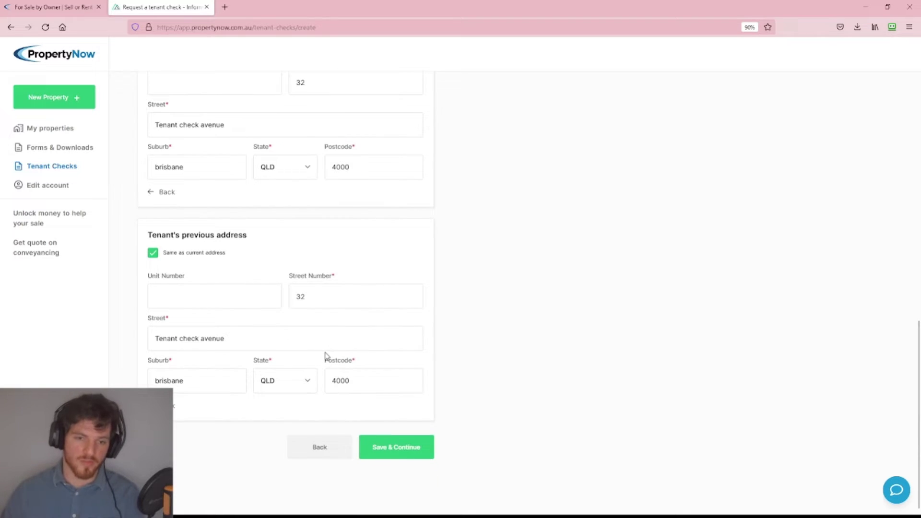
{"action": "scroll", "coordinate": [325, 356], "scroll_direction": "up", "scroll_amount": 4}
{"action": "scroll", "coordinate": [249, 290], "scroll_direction": "down", "scroll_amount": 4}
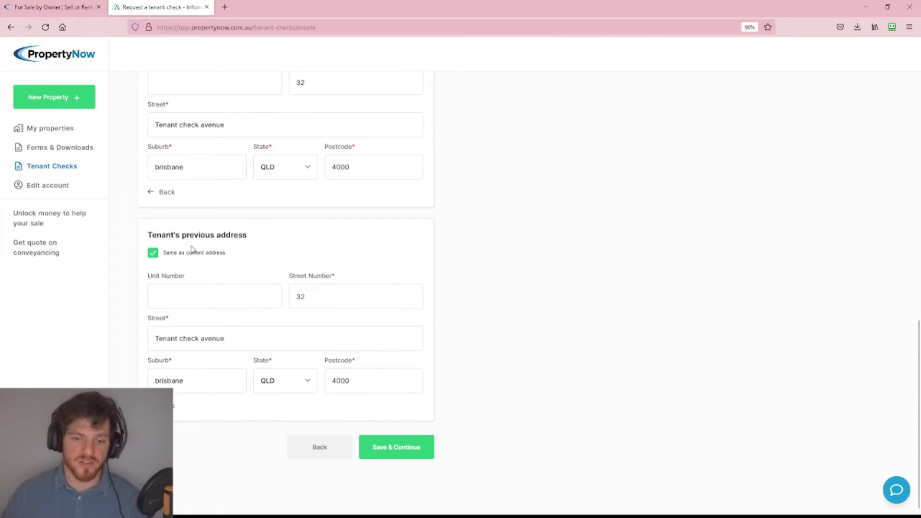
Save the tenant details, continue to Proof of ID and expand the driver's licence section.
{"action": "left_click", "coordinate": [405, 451]}
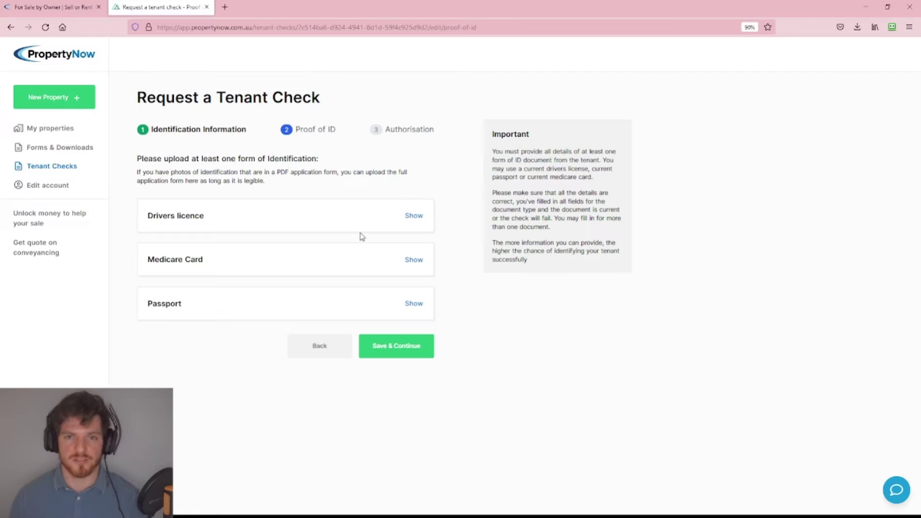
{"action": "left_click", "coordinate": [416, 218]}
Collapse and reopen the driver's licence section, briefly viewing the issuing state list.
{"action": "scroll", "coordinate": [409, 230], "scroll_direction": "down", "scroll_amount": 3}
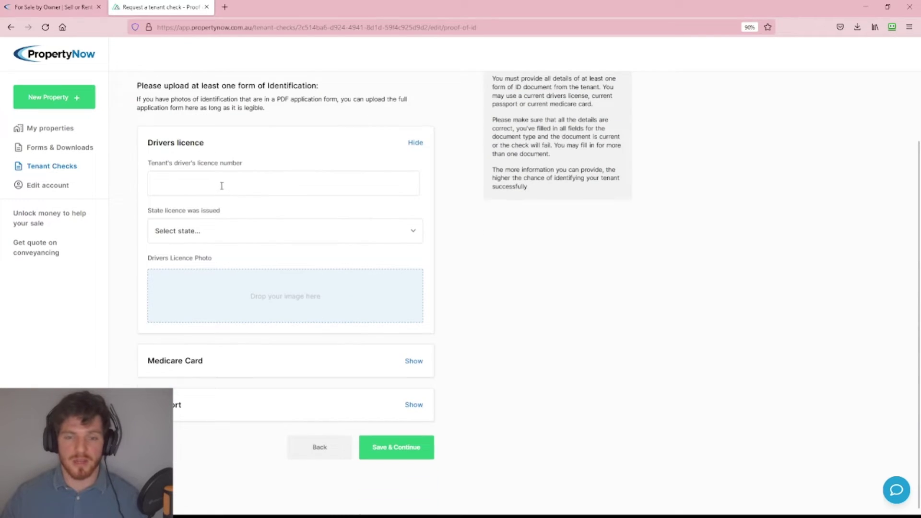
{"action": "left_click", "coordinate": [425, 143]}
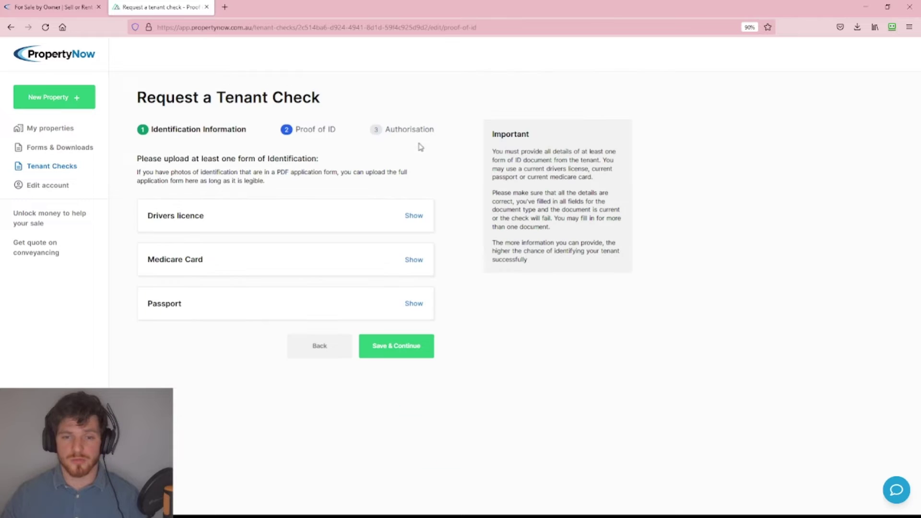
{"action": "left_click", "coordinate": [416, 216]}
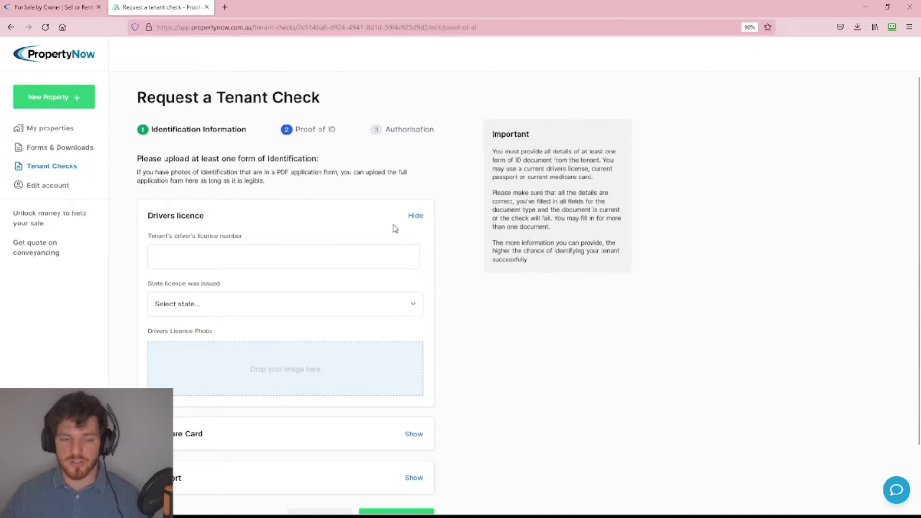
{"action": "scroll", "coordinate": [195, 214], "scroll_direction": "down", "scroll_amount": 2}
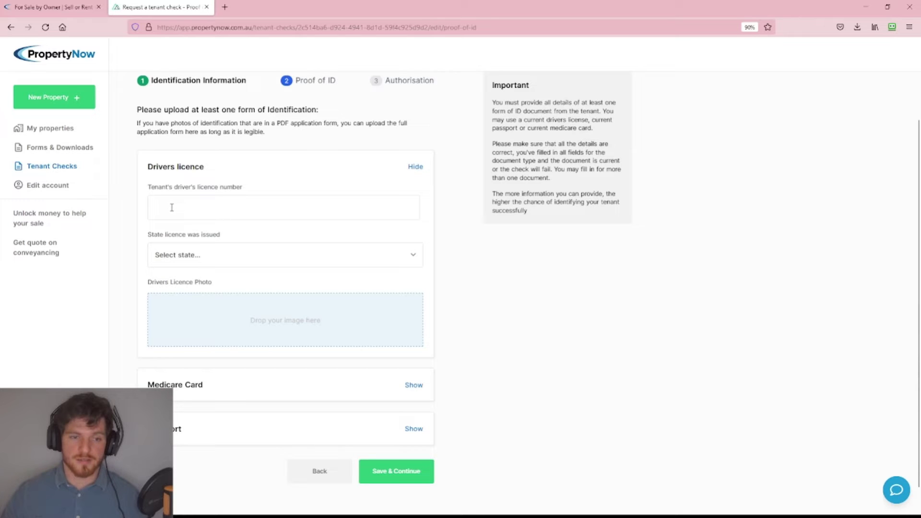
{"action": "left_click", "coordinate": [207, 263]}
{"action": "left_click", "coordinate": [207, 262]}
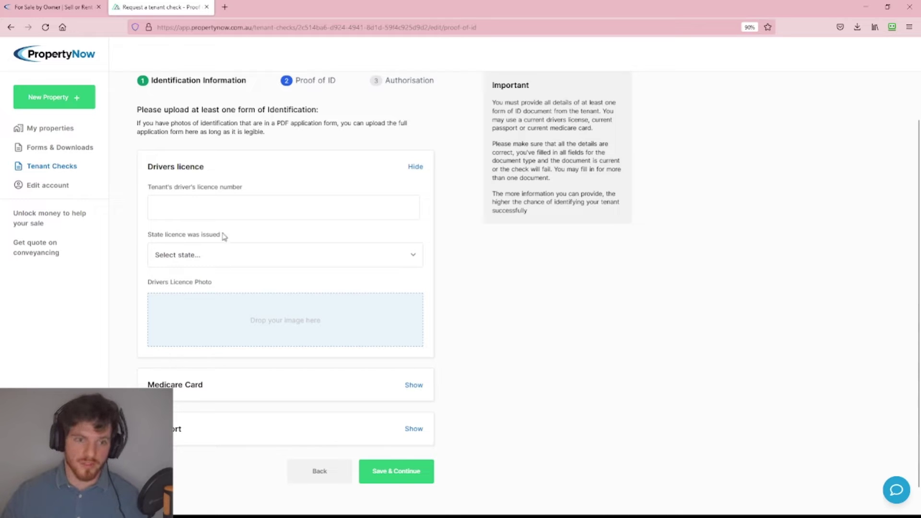
Enter the tenant's driver's licence number and set the issuing state to NSW.
{"action": "left_click", "coordinate": [216, 209]}
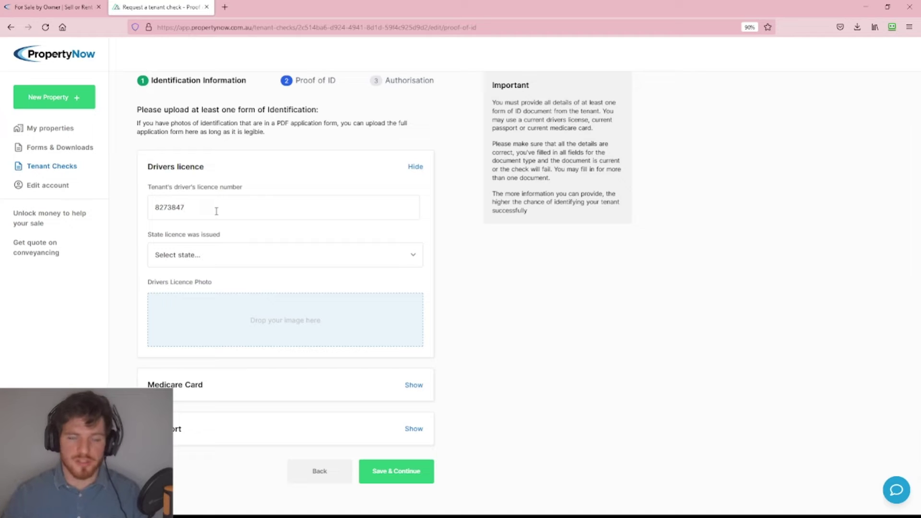
{"action": "left_click", "coordinate": [372, 256]}
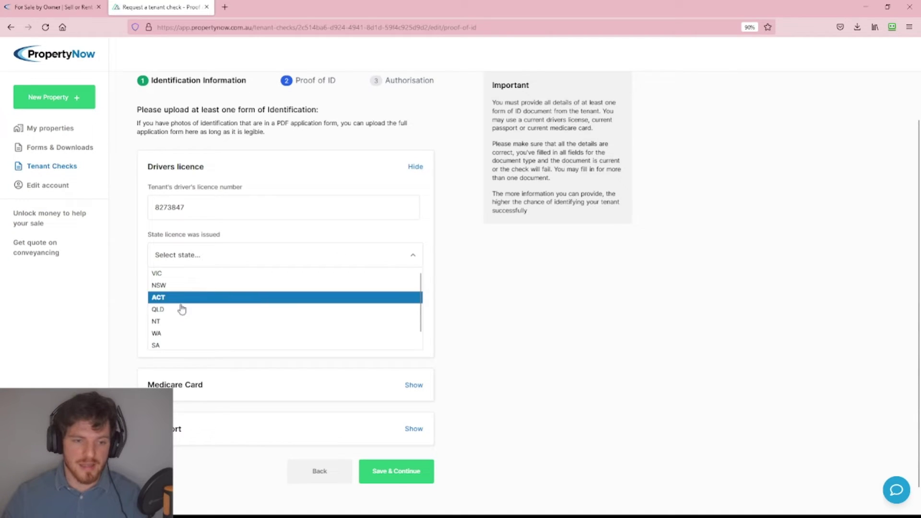
{"action": "left_click", "coordinate": [168, 285]}
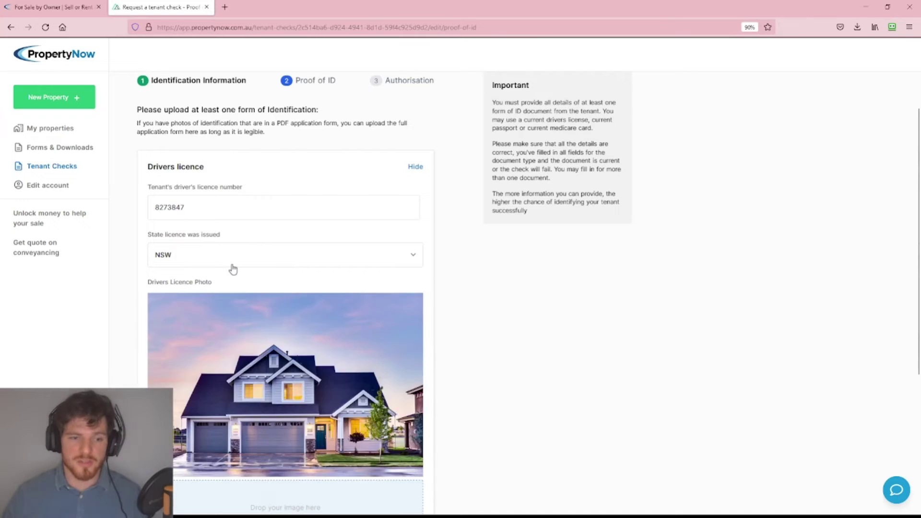
{"action": "scroll", "coordinate": [499, 316], "scroll_direction": "down", "scroll_amount": 2}
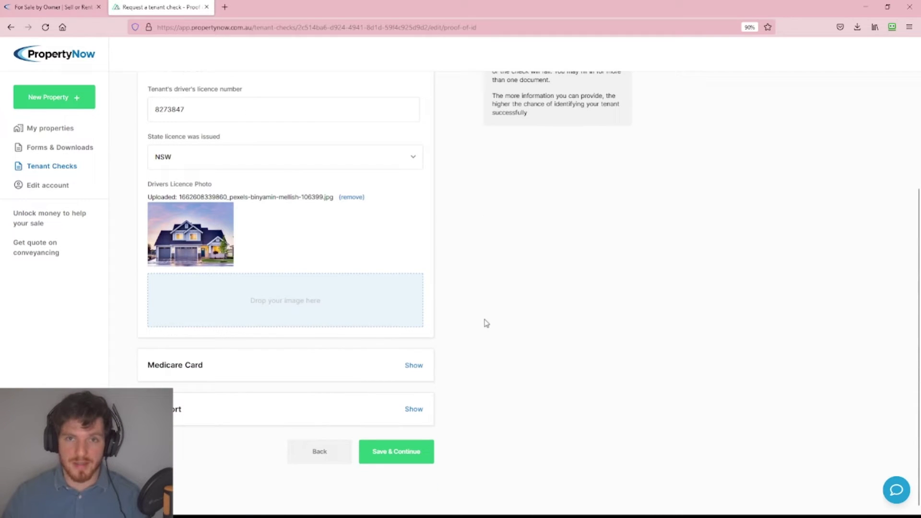
{"action": "scroll", "coordinate": [484, 323], "scroll_direction": "down", "scroll_amount": 1}
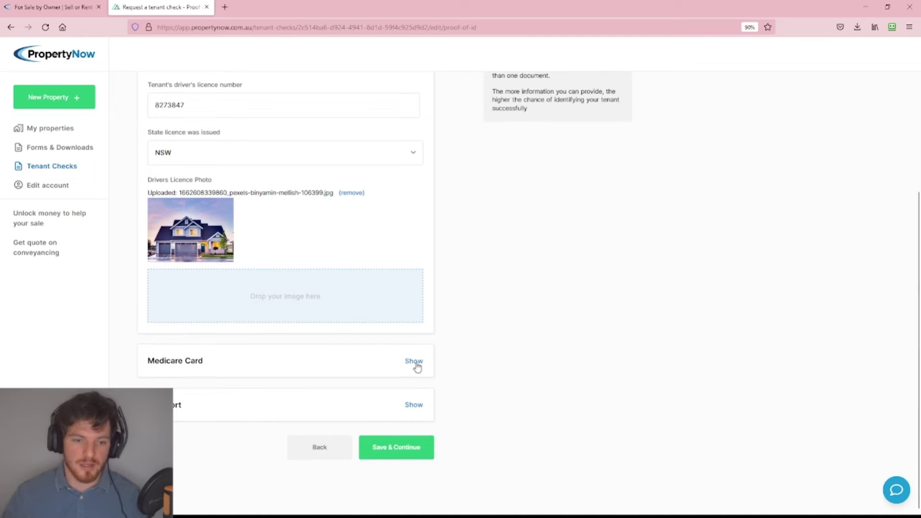
Expand the passport section and enter the passport number with country Australia.
{"action": "left_click", "coordinate": [414, 405]}
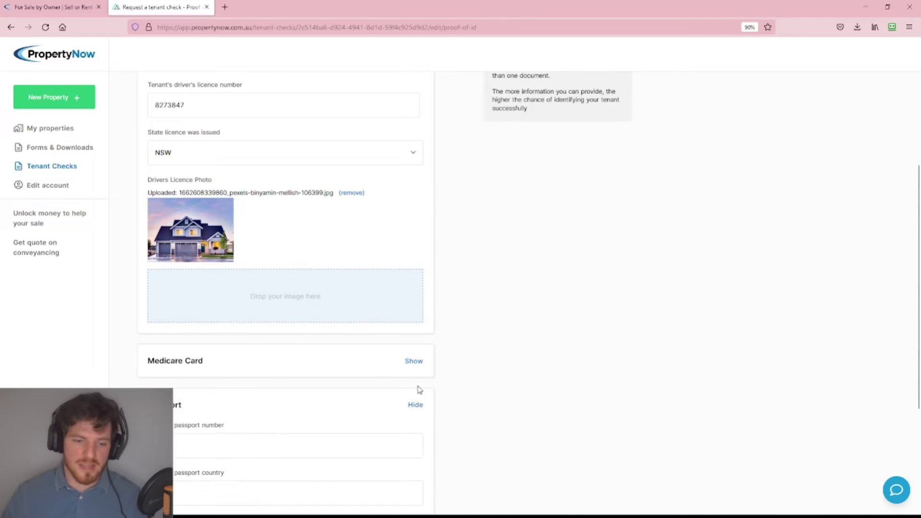
{"action": "scroll", "coordinate": [336, 345], "scroll_direction": "down", "scroll_amount": 3}
{"action": "left_click", "coordinate": [224, 298]}
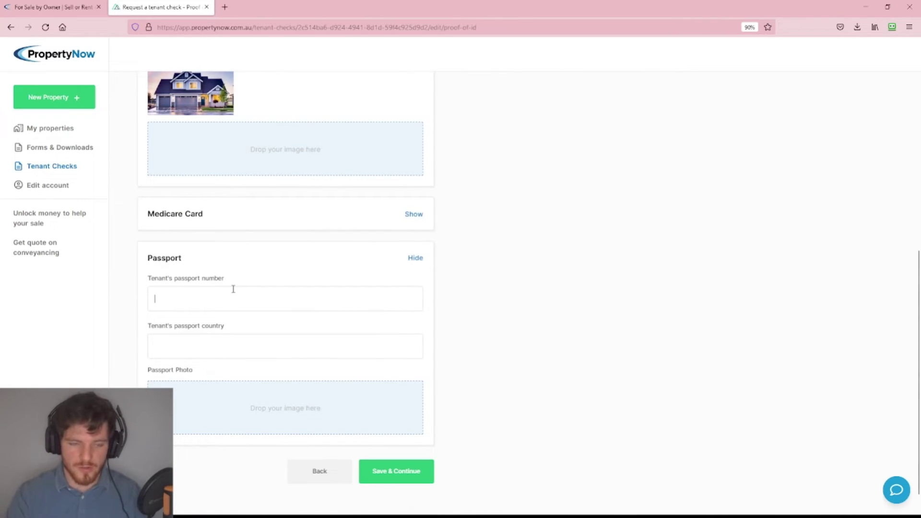
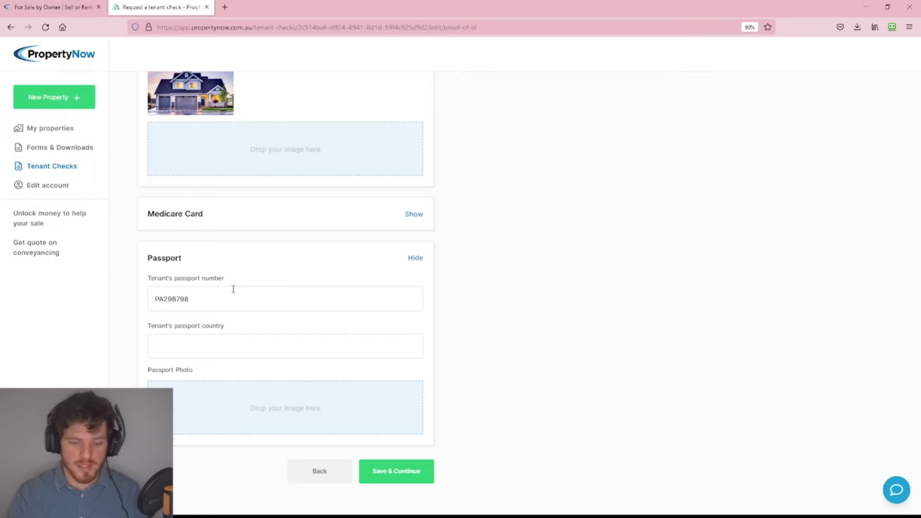
{"action": "type", "text": "Australia"}
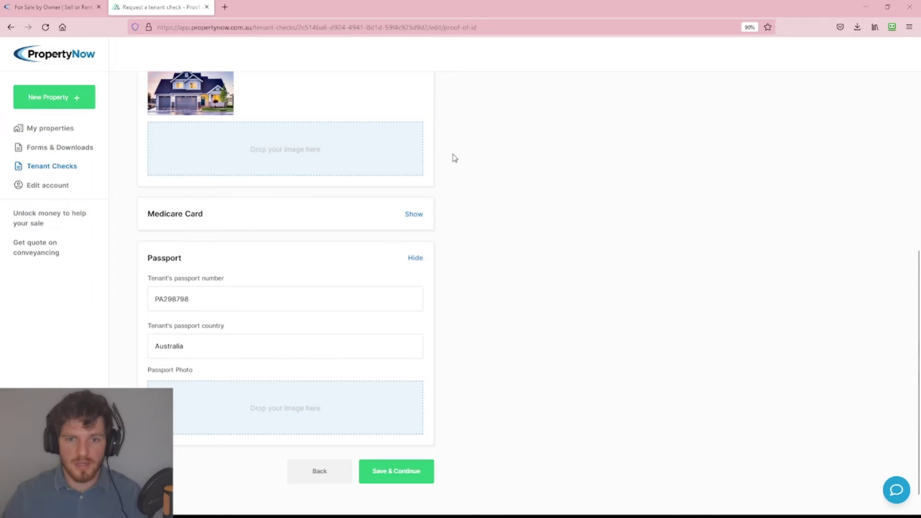
{"action": "scroll", "coordinate": [573, 323], "scroll_direction": "down", "scroll_amount": 1}
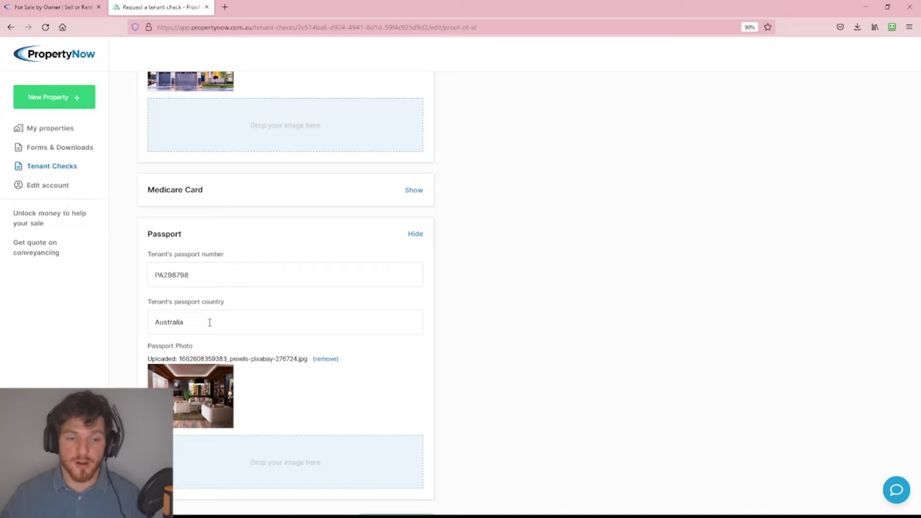
Check the entered passport number and country Australia by selecting their text.
{"action": "left_click_drag", "start_coordinate": [210, 323], "coordinate": [157, 315]}
{"action": "left_click", "coordinate": [204, 276]}
{"action": "left_click_drag", "start_coordinate": [204, 276], "coordinate": [149, 277]}
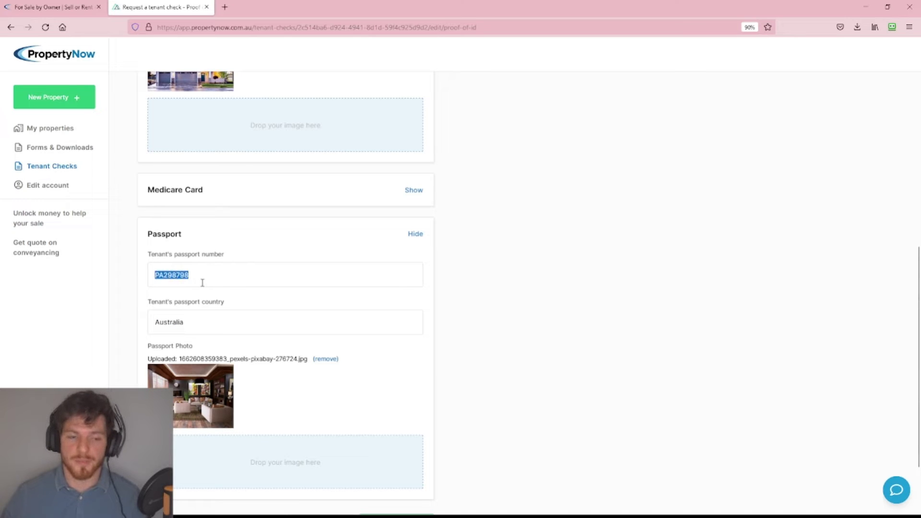
{"action": "left_click", "coordinate": [202, 283]}
{"action": "left_click_drag", "start_coordinate": [205, 320], "coordinate": [146, 328]}
{"action": "left_click", "coordinate": [223, 326]}
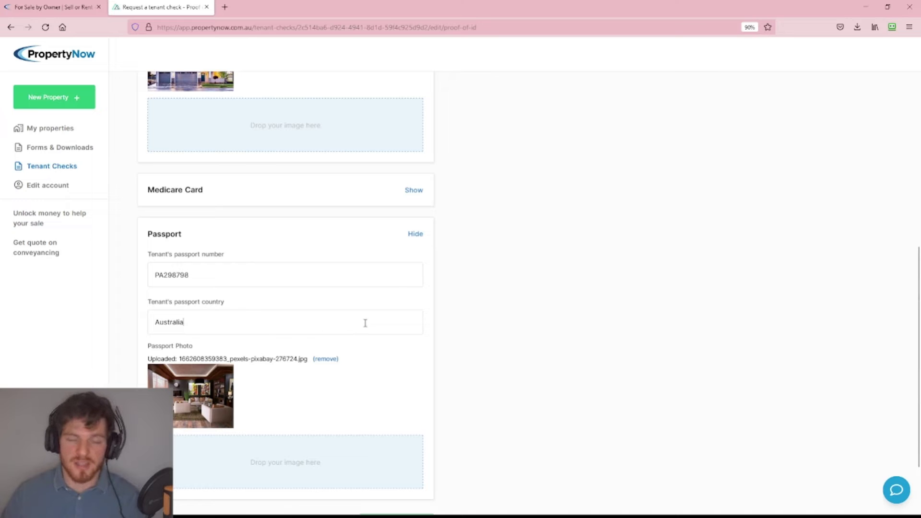
{"action": "scroll", "coordinate": [384, 319], "scroll_direction": "down", "scroll_amount": 3}
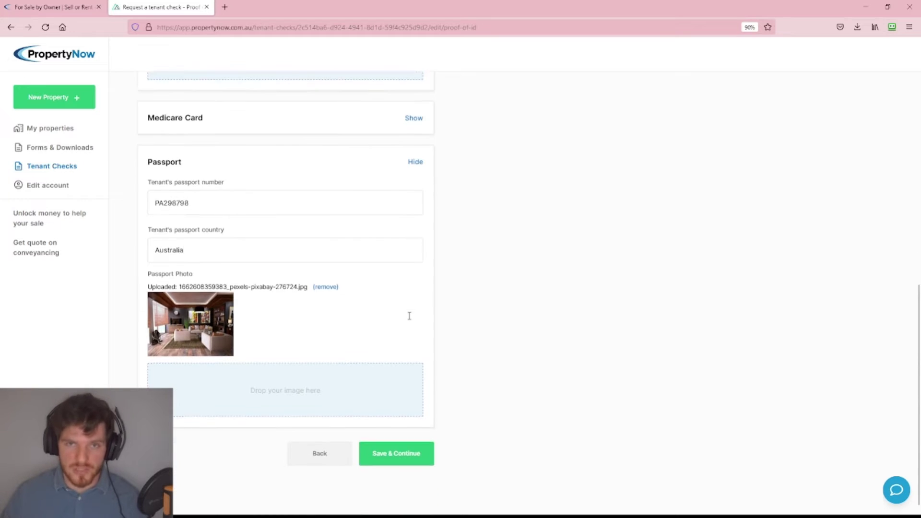
Save the passport details and upload an image as the tenant authority document.
{"action": "left_click", "coordinate": [396, 450]}
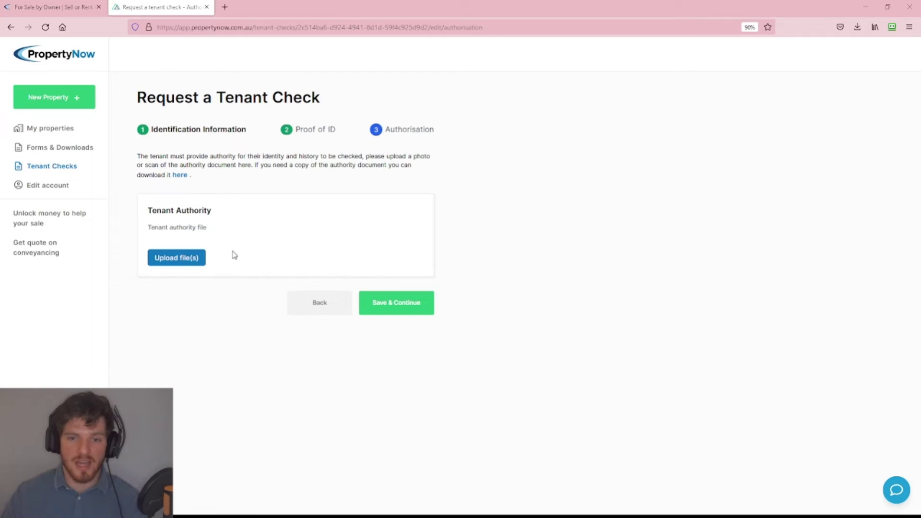
{"action": "left_click_drag", "start_coordinate": [235, 256], "coordinate": [236, 255]}
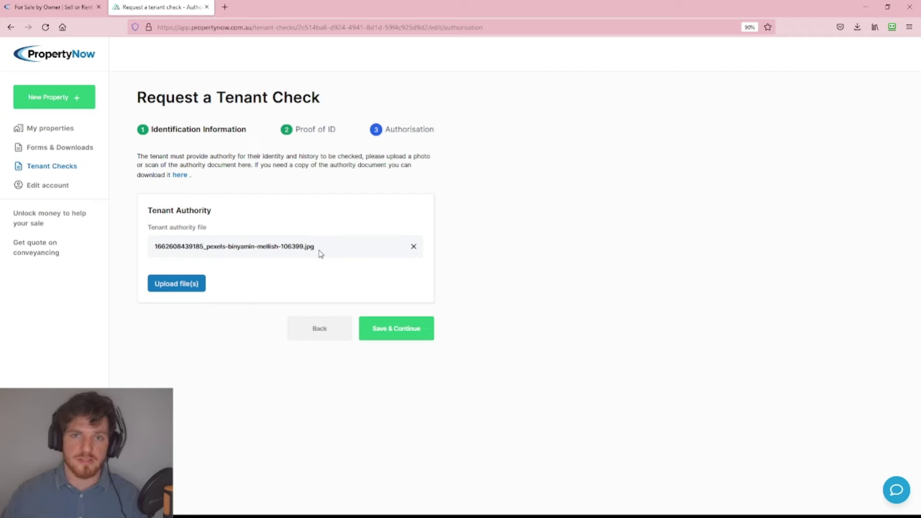
Open the tenant check review and submit the request, using one TICA and one NTD credit.
{"action": "left_click", "coordinate": [410, 331]}
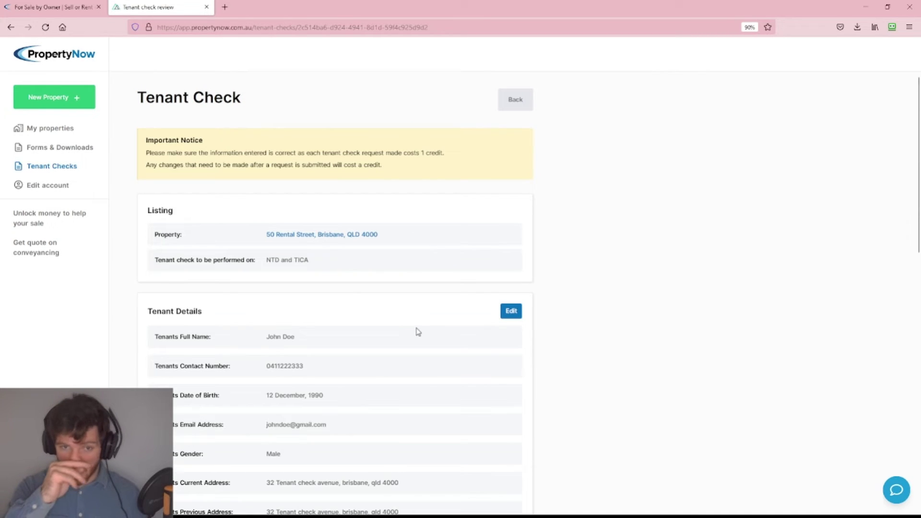
{"action": "scroll", "coordinate": [360, 302], "scroll_direction": "down", "scroll_amount": 2}
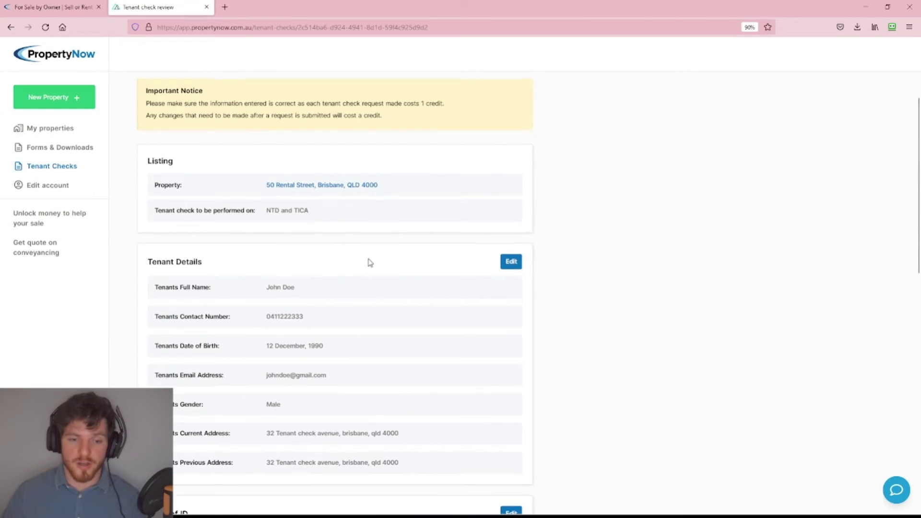
{"action": "scroll", "coordinate": [368, 267], "scroll_direction": "down", "scroll_amount": 3}
{"action": "scroll", "coordinate": [370, 269], "scroll_direction": "down", "scroll_amount": 1}
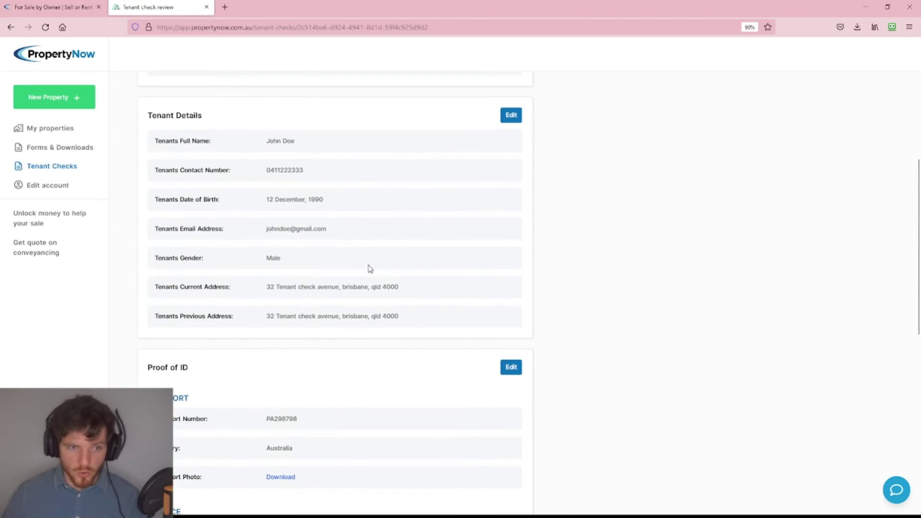
{"action": "scroll", "coordinate": [370, 269], "scroll_direction": "down", "scroll_amount": 1}
{"action": "scroll", "coordinate": [369, 265], "scroll_direction": "down", "scroll_amount": 1}
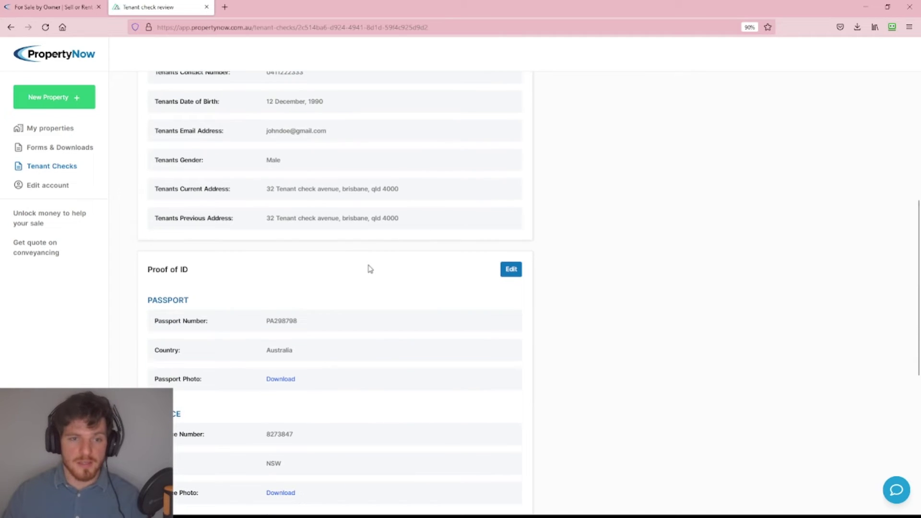
{"action": "scroll", "coordinate": [370, 269], "scroll_direction": "down", "scroll_amount": 1}
{"action": "scroll", "coordinate": [370, 269], "scroll_direction": "down", "scroll_amount": 1}
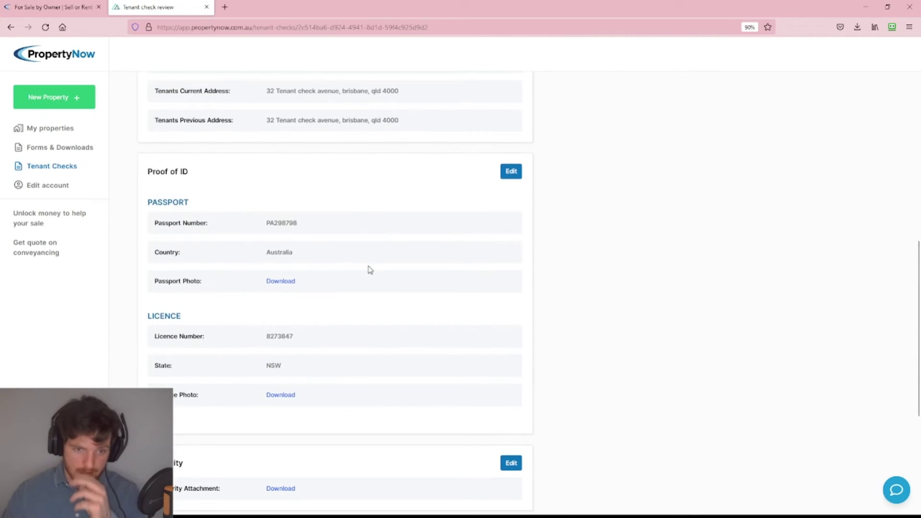
{"action": "scroll", "coordinate": [371, 269], "scroll_direction": "down", "scroll_amount": 1}
{"action": "scroll", "coordinate": [371, 269], "scroll_direction": "down", "scroll_amount": 3}
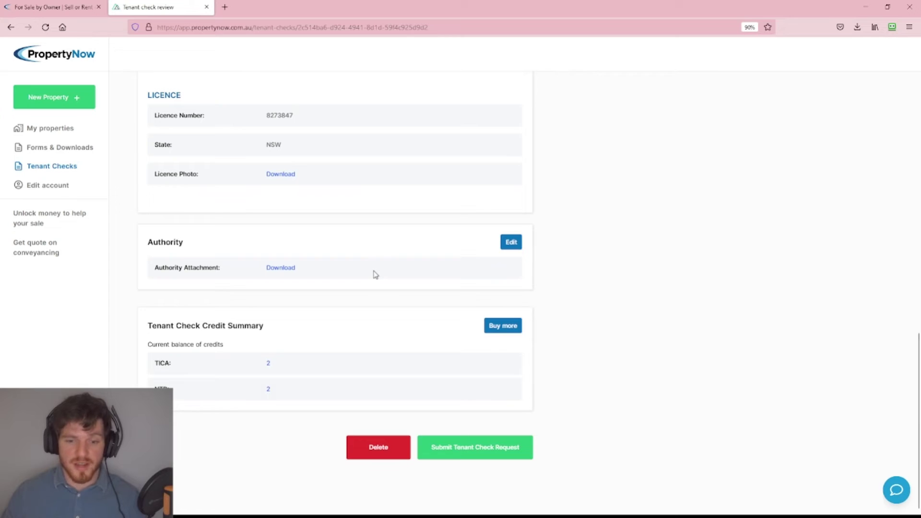
{"action": "left_click", "coordinate": [464, 449]}
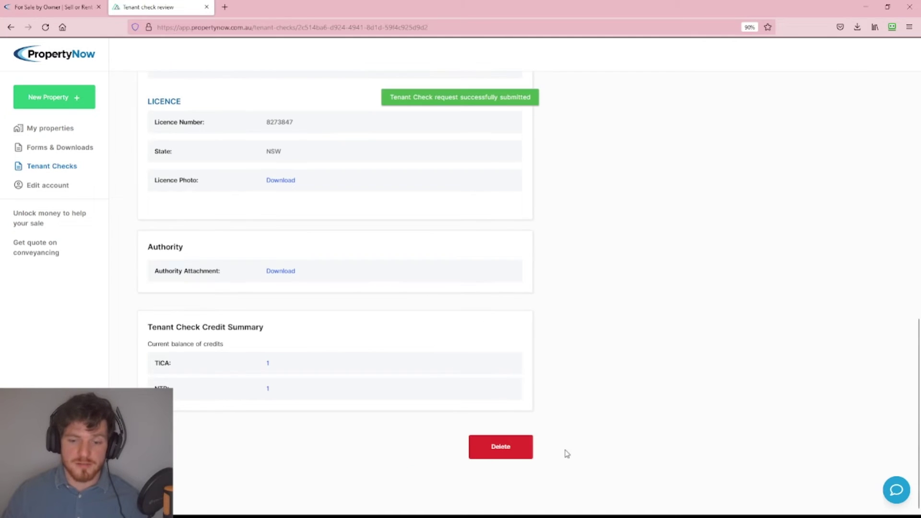
Scroll back up the My properties list to show 50 Rental Street and 99 Test Avenue.
{"action": "scroll", "coordinate": [560, 414], "scroll_direction": "up", "scroll_amount": 2}
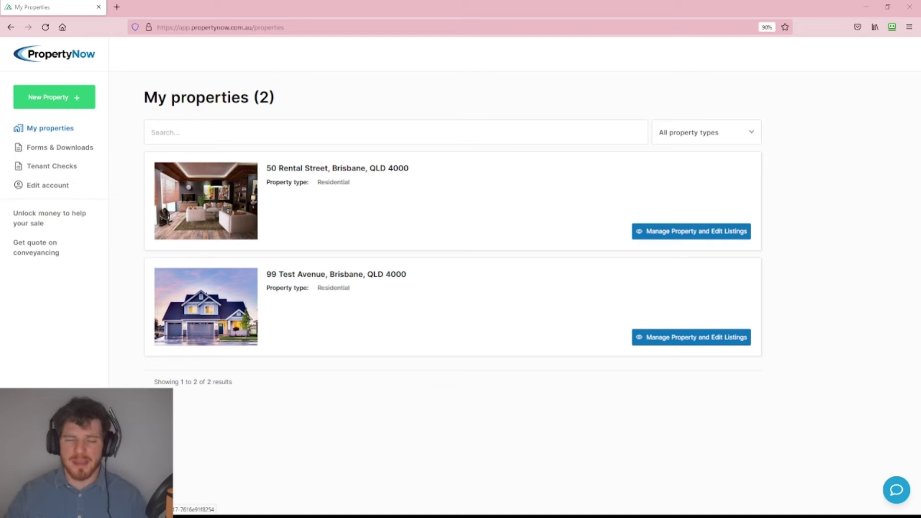
Open the Listing Enhancements add-ons for the 50 Rental Street listing, such as $300 Professional Photography.
{"action": "left_click", "coordinate": [670, 238]}
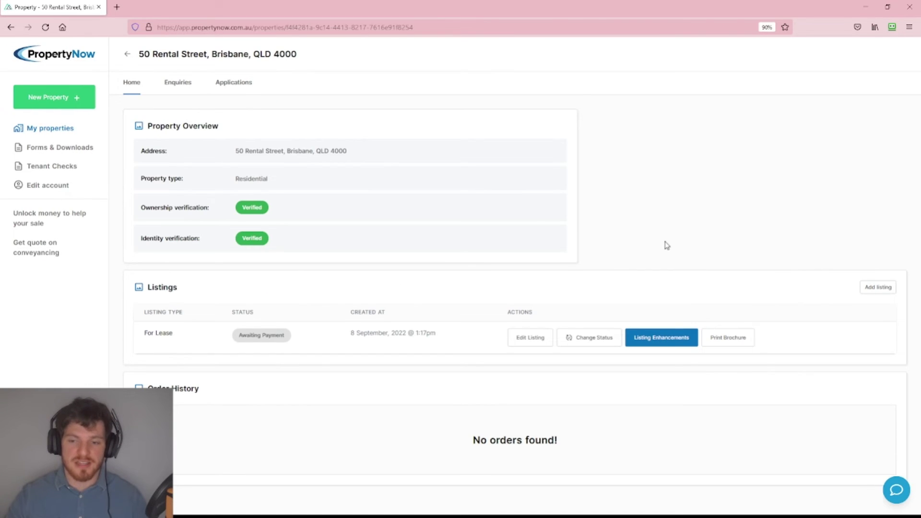
{"action": "left_click", "coordinate": [661, 337]}
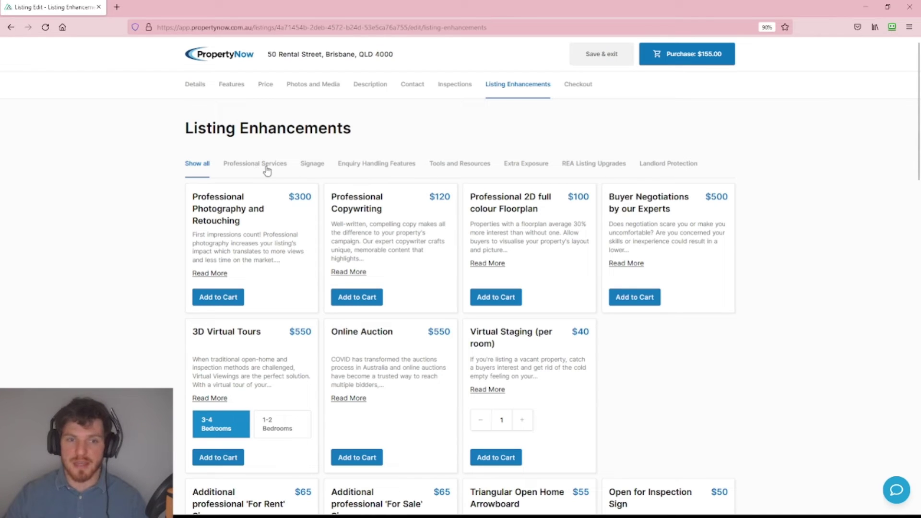
Filter the add-ons to Landlord Protection and highlight the three check package titles.
{"action": "left_click", "coordinate": [665, 167]}
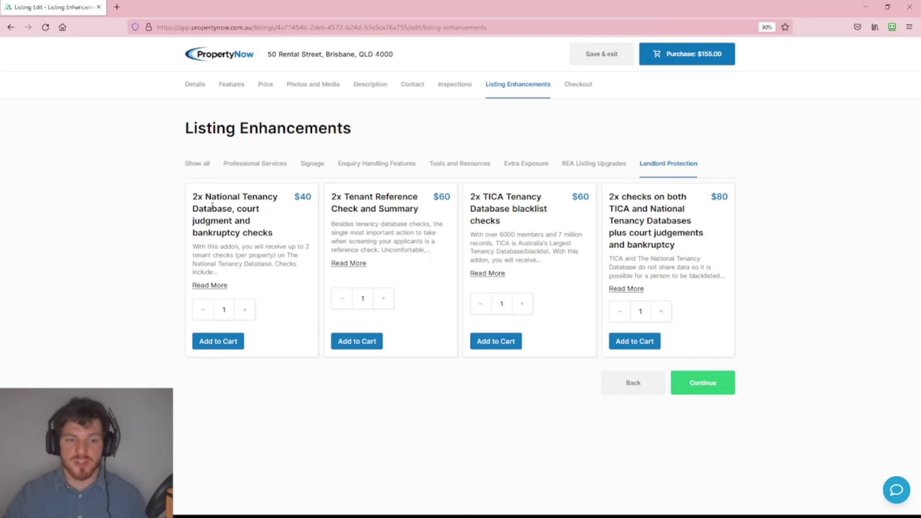
{"action": "left_click_drag", "start_coordinate": [192, 197], "coordinate": [282, 231]}
{"action": "left_click", "coordinate": [295, 216]}
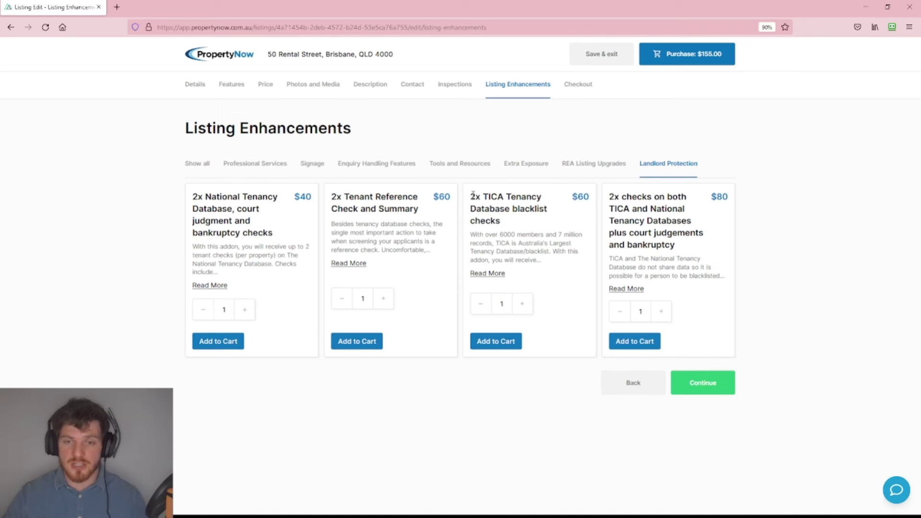
{"action": "left_click_drag", "start_coordinate": [471, 196], "coordinate": [528, 223]}
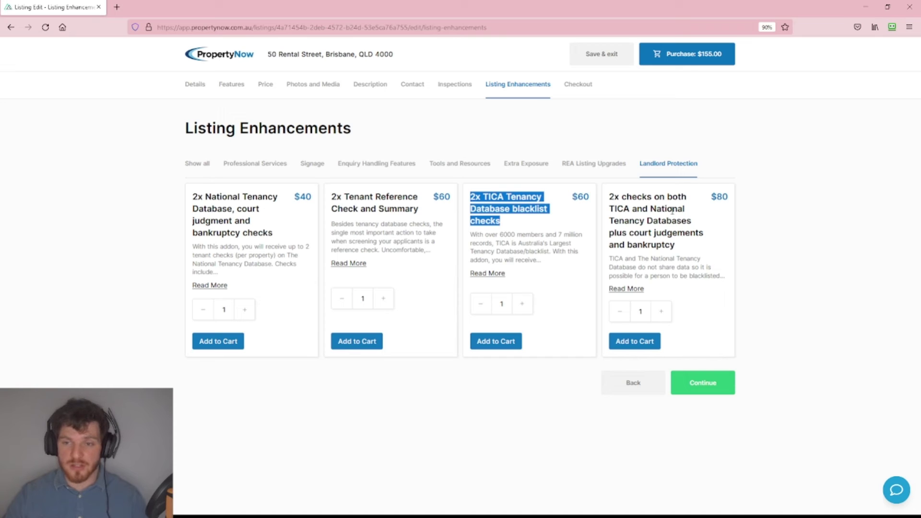
{"action": "left_click_drag", "start_coordinate": [610, 196], "coordinate": [735, 210]}
{"action": "left_click", "coordinate": [777, 242]}
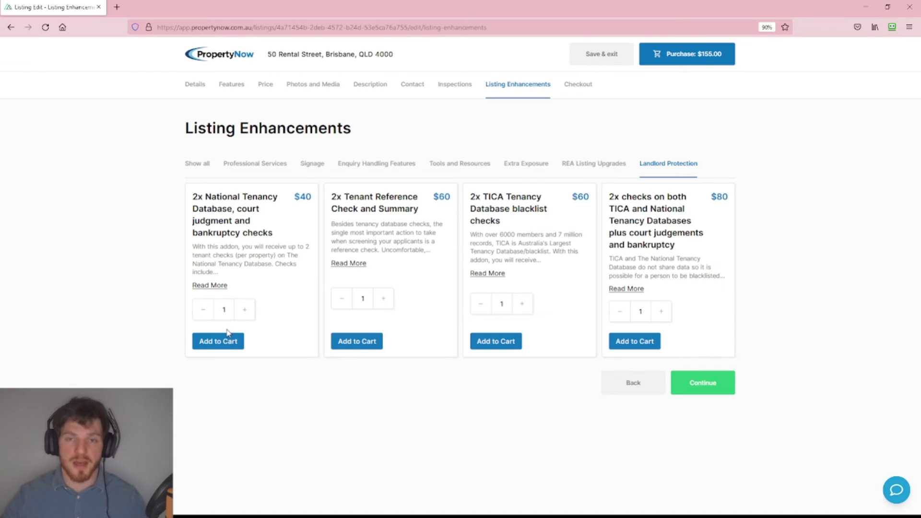
Read the National Tenancy Database package details, then close the details window.
{"action": "left_click", "coordinate": [203, 288]}
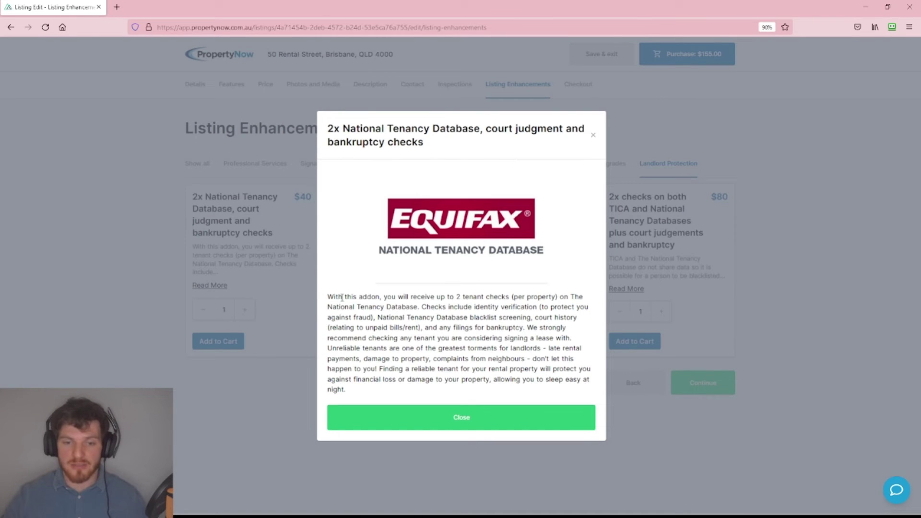
{"action": "left_click_drag", "start_coordinate": [342, 297], "coordinate": [461, 366]}
{"action": "left_click", "coordinate": [461, 366]}
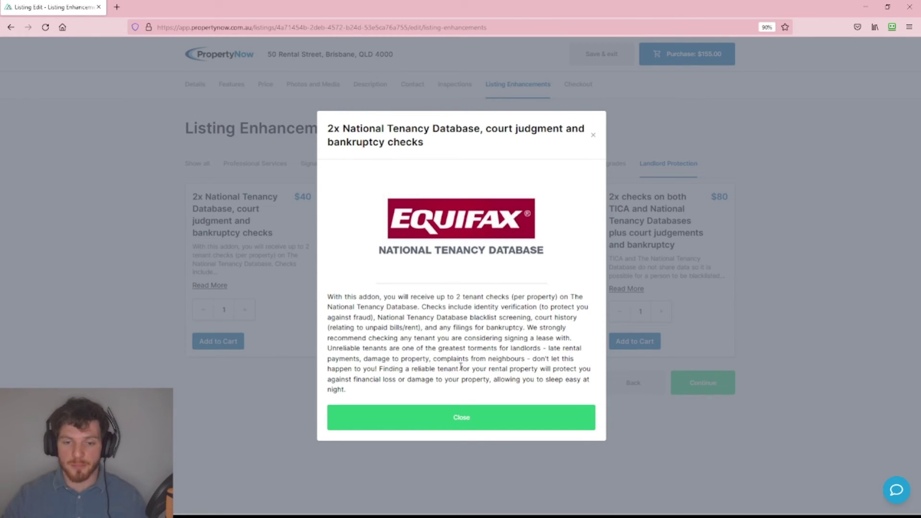
{"action": "left_click", "coordinate": [594, 139]}
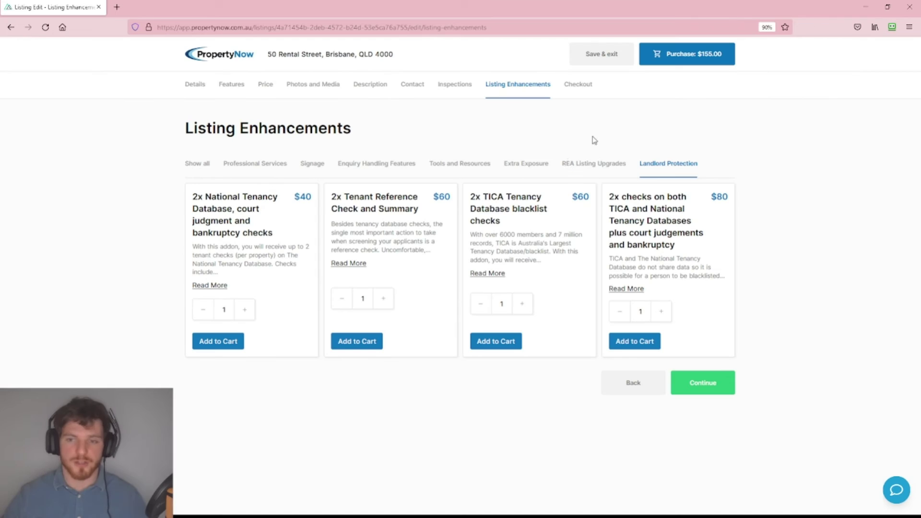
Add the $40 National Tenancy Database package to the cart and pay the $195.00 total by card.
{"action": "left_click", "coordinate": [217, 345]}
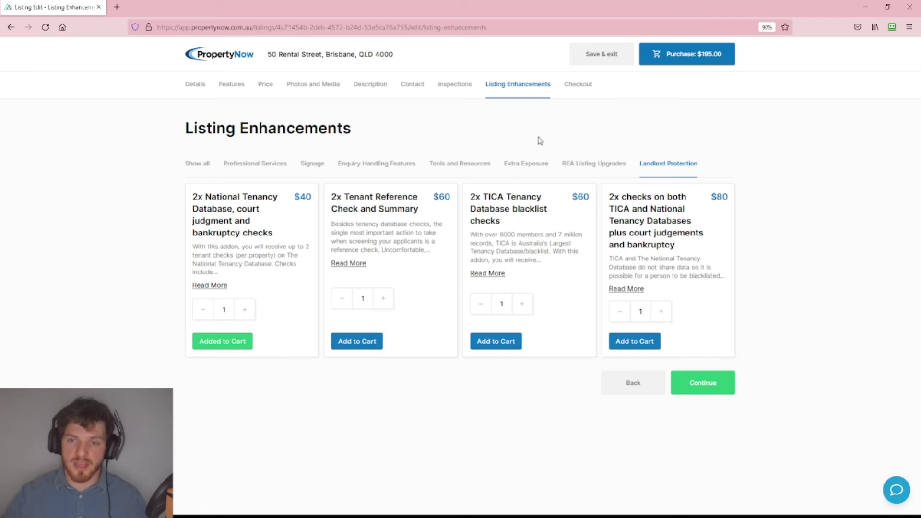
{"action": "left_click", "coordinate": [580, 88]}
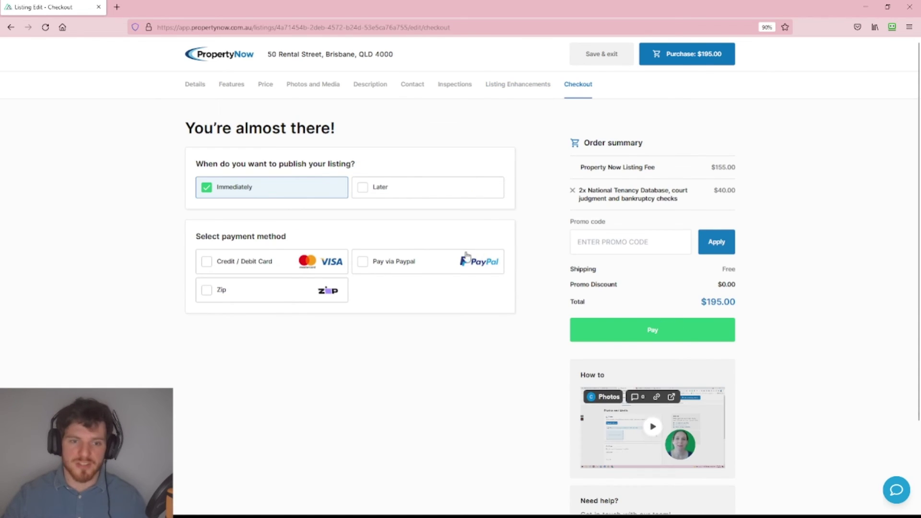
{"action": "left_click", "coordinate": [207, 263]}
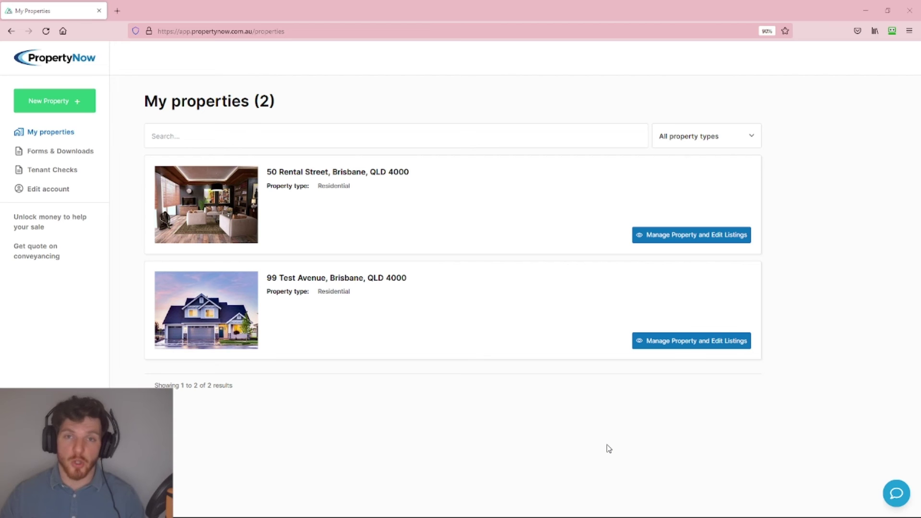
Open Tenant Checks and review the 50 Rental Street check's tenant name and Complete status.
{"action": "left_click", "coordinate": [50, 171]}
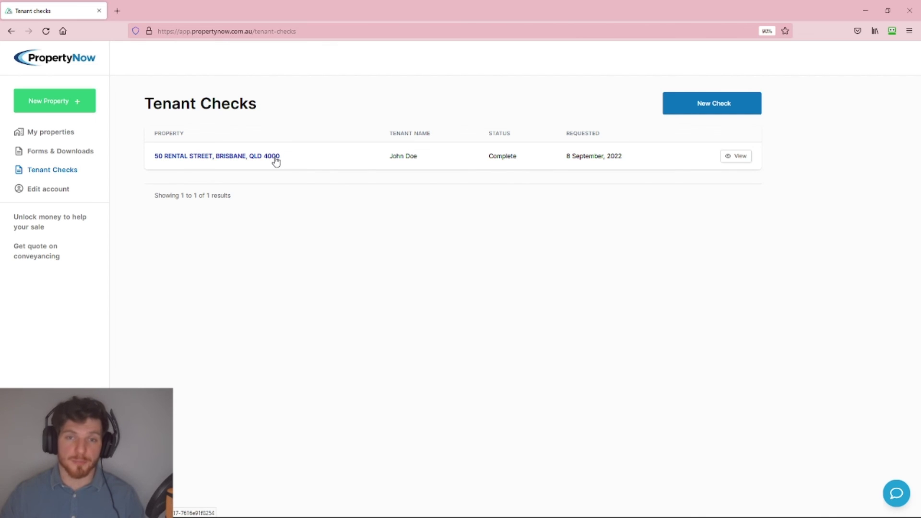
{"action": "left_click_drag", "start_coordinate": [391, 163], "coordinate": [431, 160]}
{"action": "left_click", "coordinate": [460, 163]}
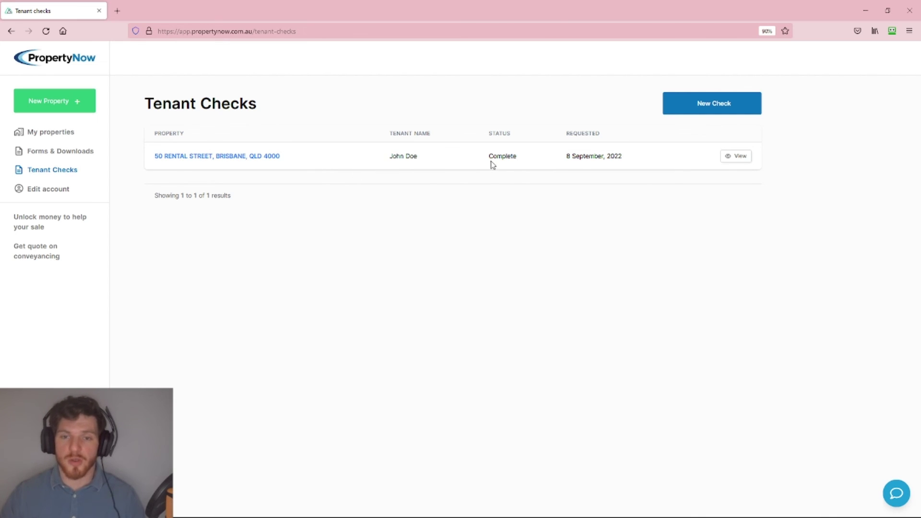
{"action": "left_click_drag", "start_coordinate": [489, 158], "coordinate": [512, 135]}
{"action": "left_click", "coordinate": [488, 139]}
{"action": "double_click", "coordinate": [510, 157]}
{"action": "left_click", "coordinate": [524, 173]}
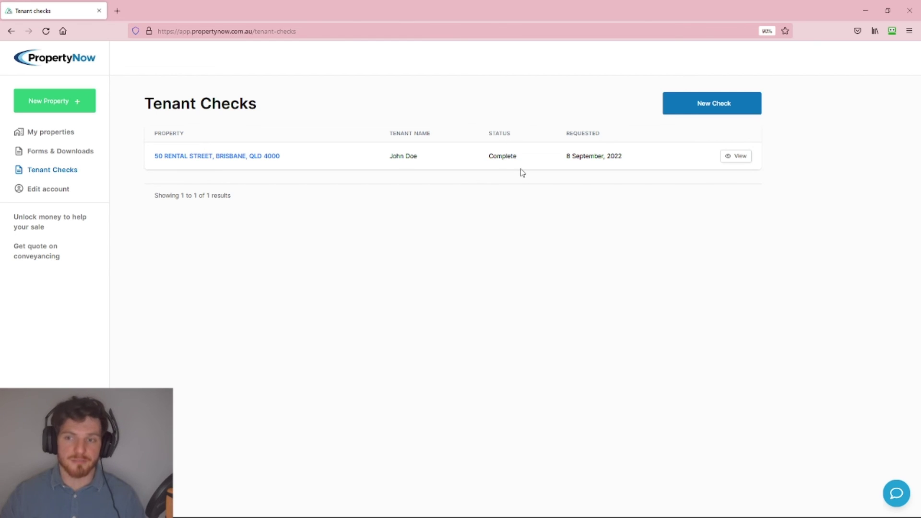
View the completed check's details, download its Report Attachment, and open the downloaded image.
{"action": "left_click", "coordinate": [740, 157]}
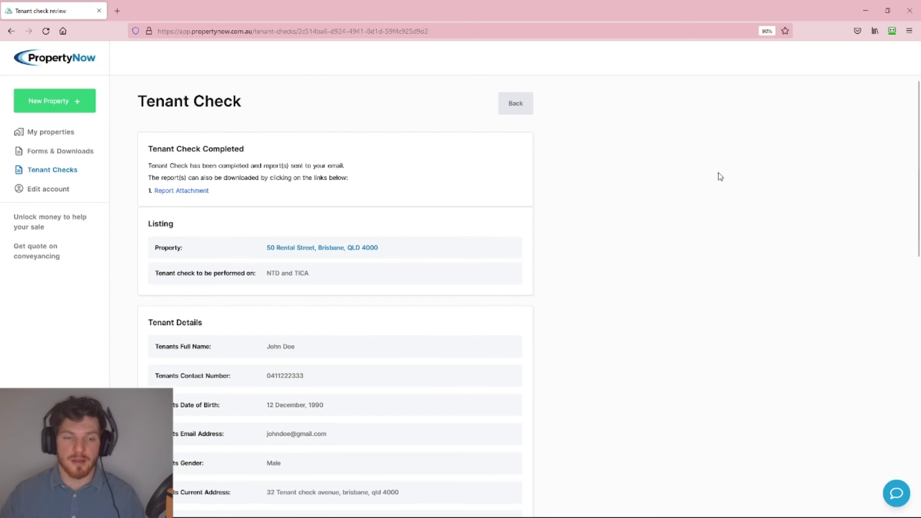
{"action": "scroll", "coordinate": [635, 274], "scroll_direction": "down", "scroll_amount": 6}
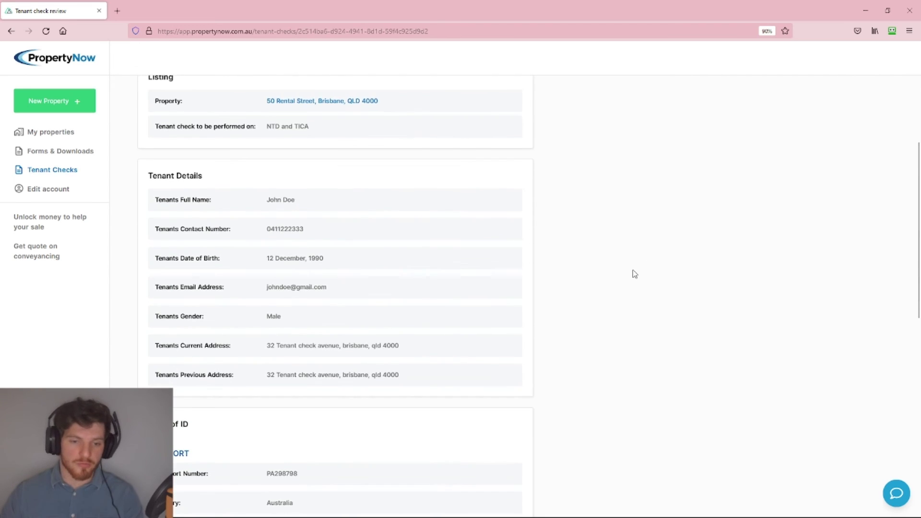
{"action": "scroll", "coordinate": [634, 274], "scroll_direction": "down", "scroll_amount": 1}
{"action": "scroll", "coordinate": [632, 273], "scroll_direction": "up", "scroll_amount": 5}
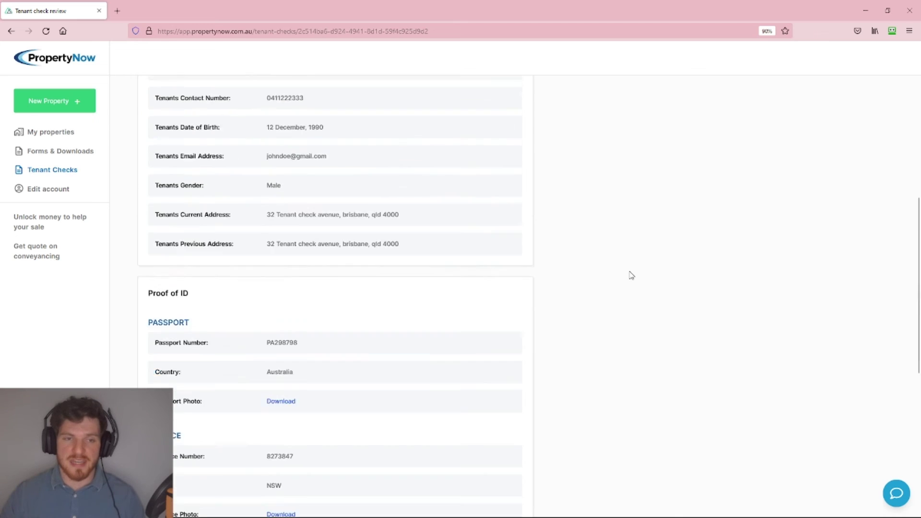
{"action": "scroll", "coordinate": [619, 273], "scroll_direction": "up", "scroll_amount": 1}
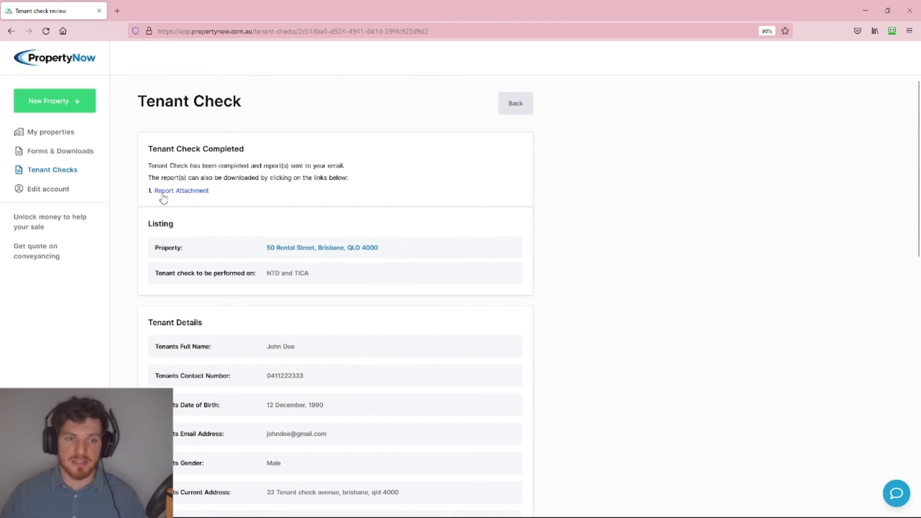
{"action": "left_click", "coordinate": [163, 193]}
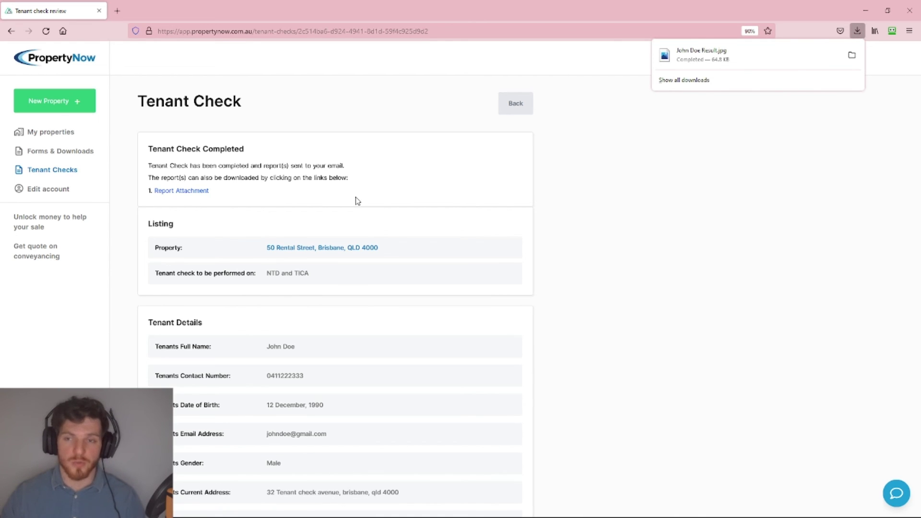
{"action": "left_click", "coordinate": [719, 61]}
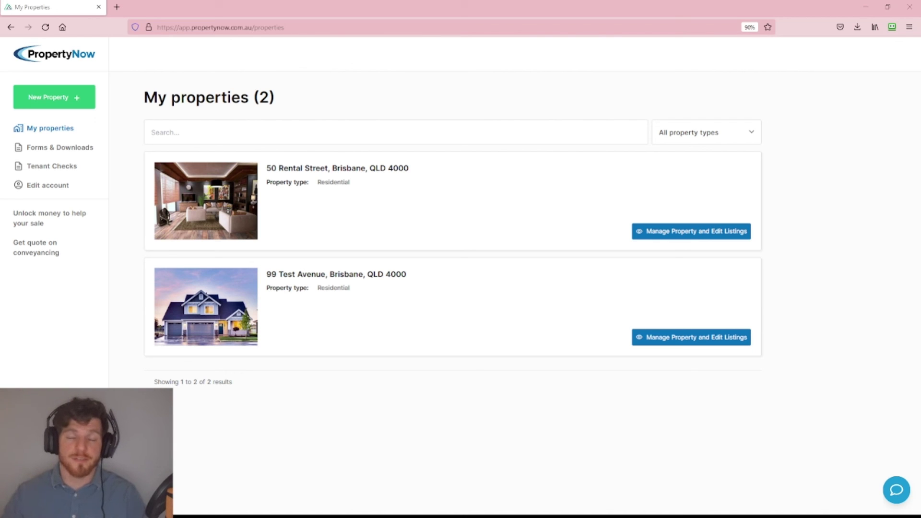
Paste the site's support email address into the My properties search field.
{"action": "left_click", "coordinate": [206, 137]}
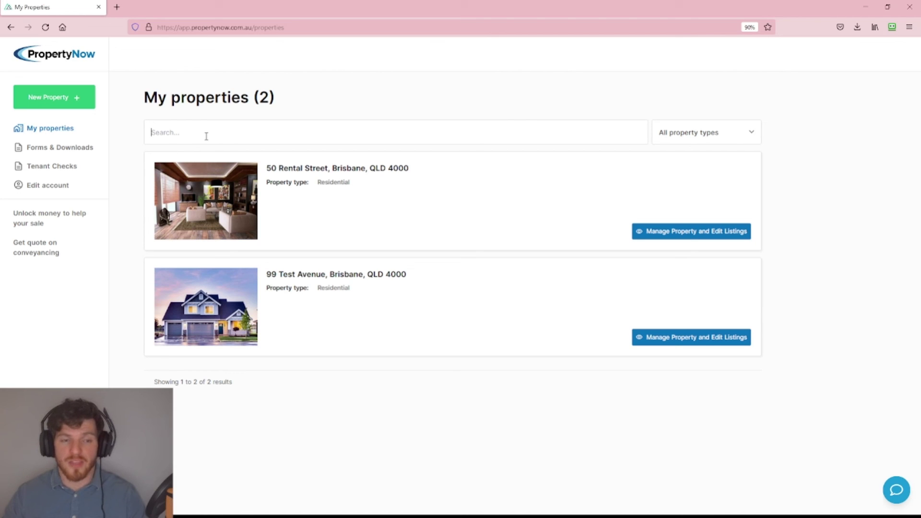
{"action": "key", "text": "ctrl+v"}
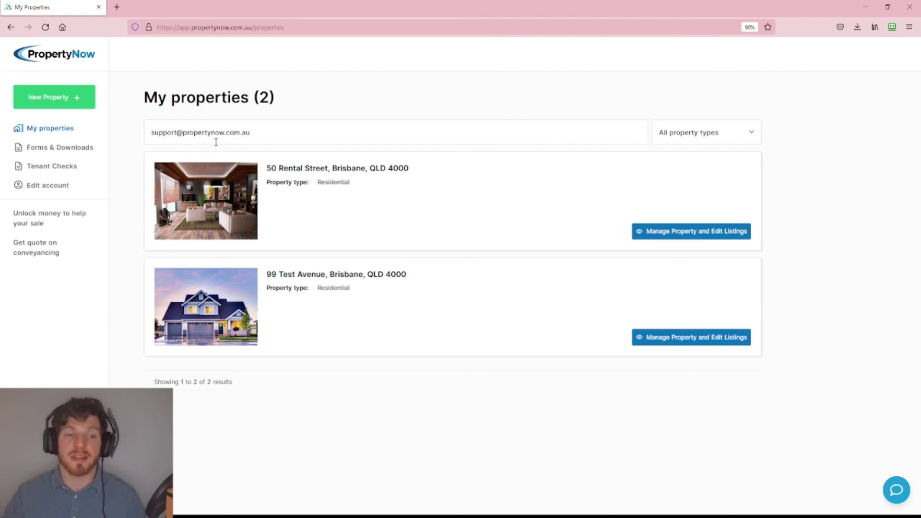
{"action": "left_click_drag", "start_coordinate": [252, 132], "coordinate": [145, 132]}
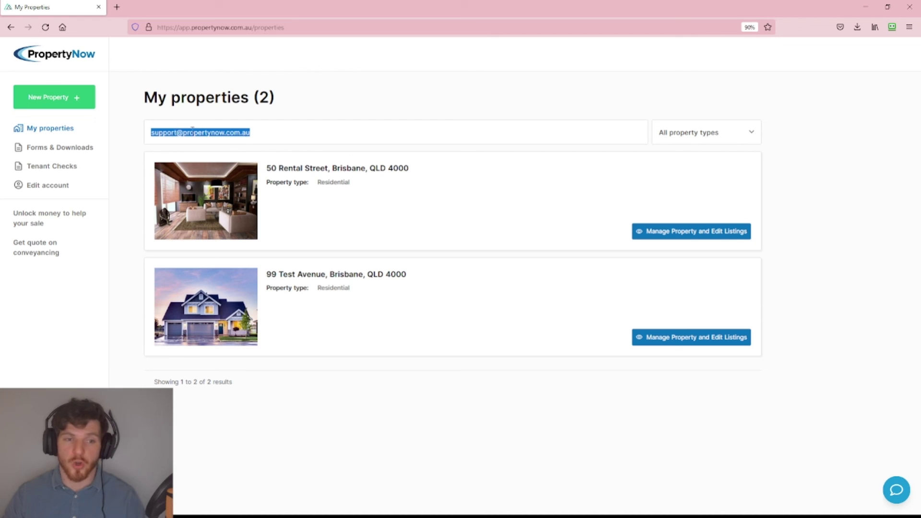
{"action": "left_click", "coordinate": [269, 133]}
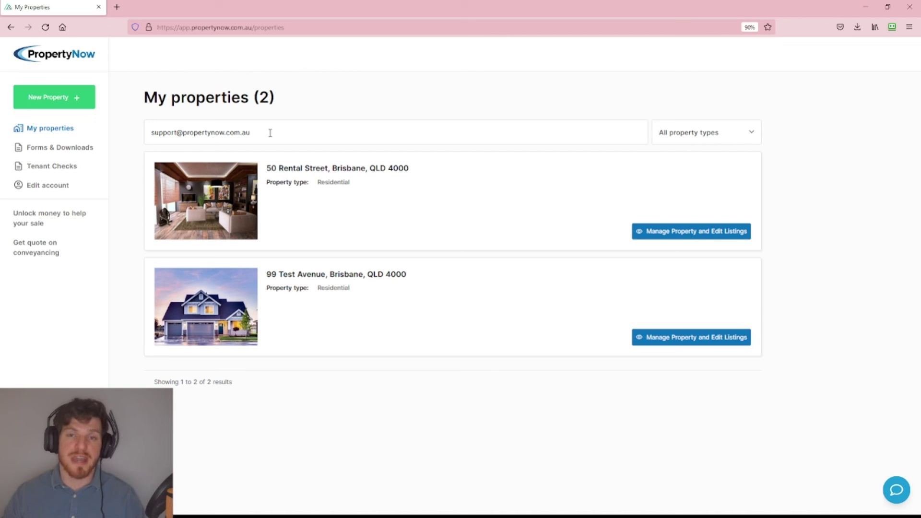